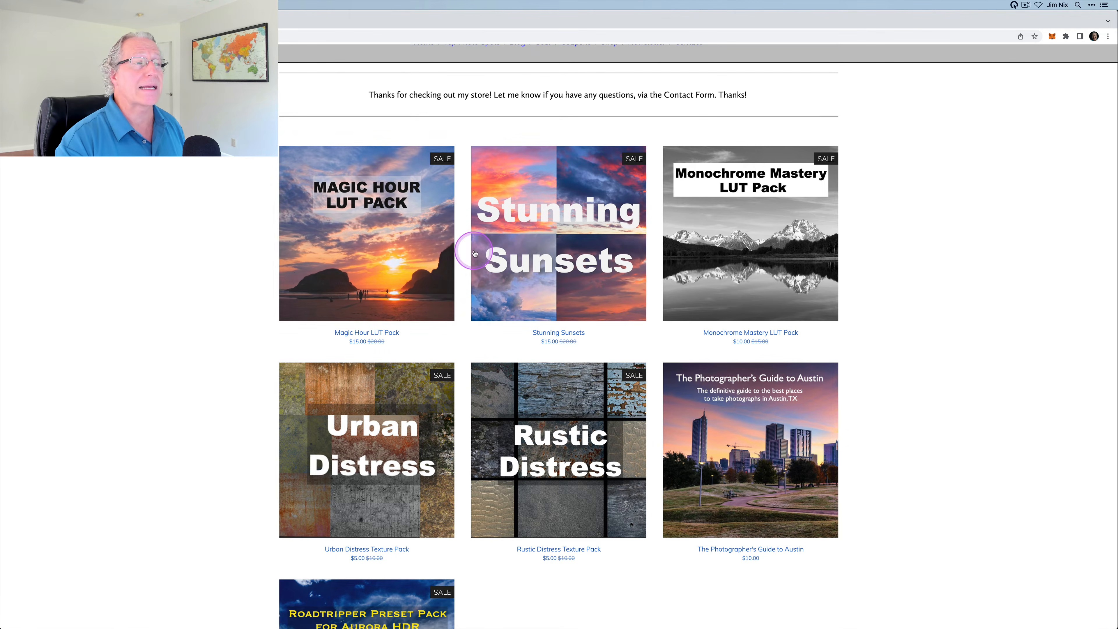
Open the Magic Hour LUT Pack product page on the Jim Nix website
click(548, 255)
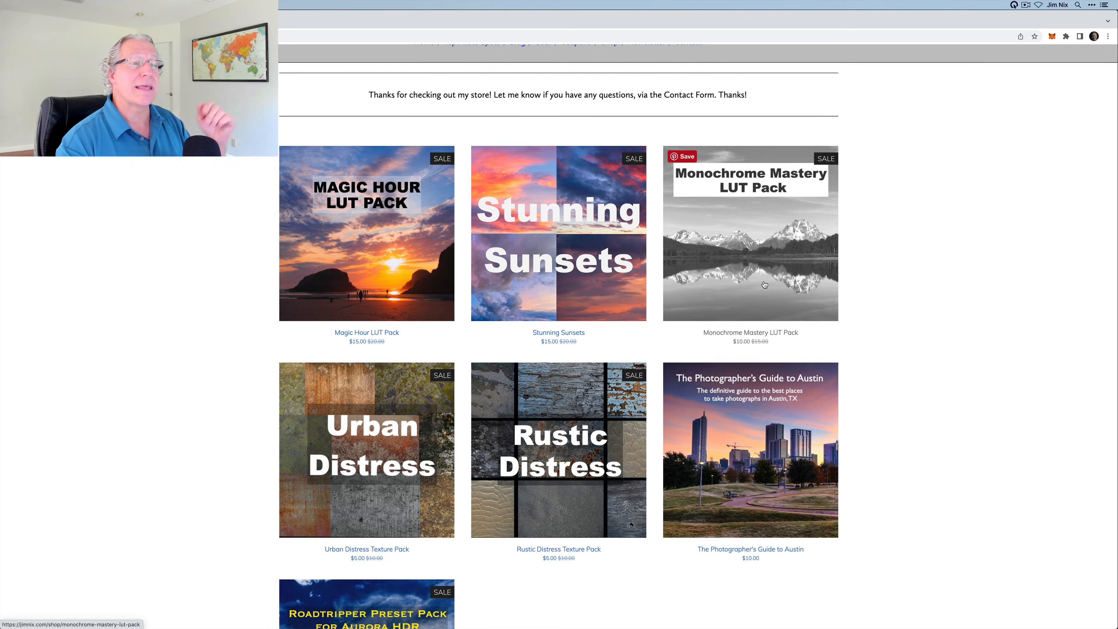
scroll(206, 329, down, 1)
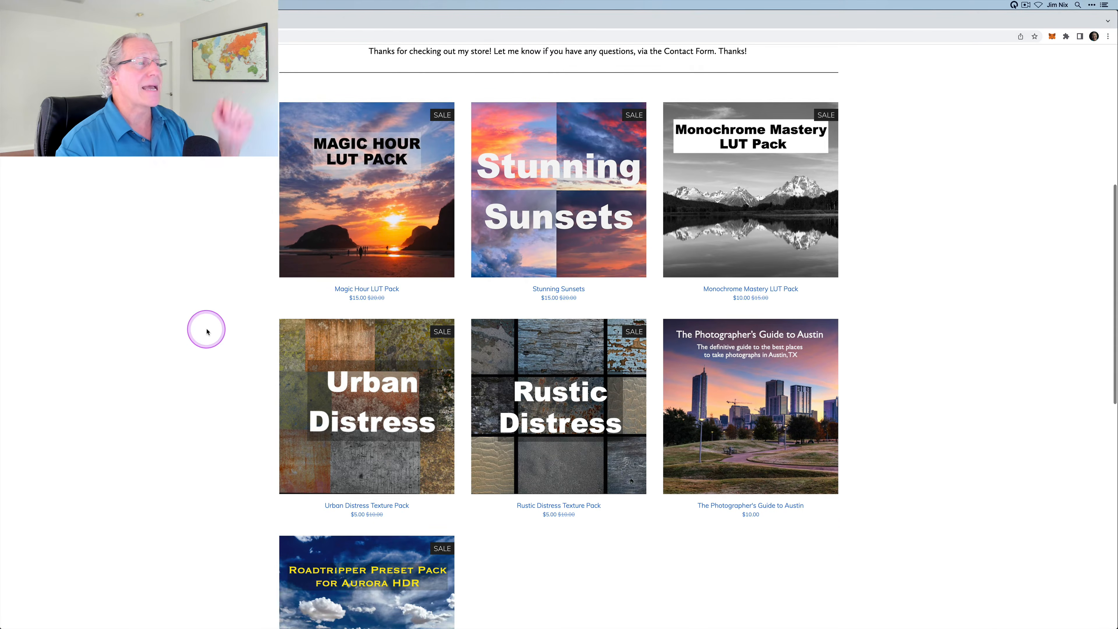
scroll(206, 329, up, 2)
click(357, 290)
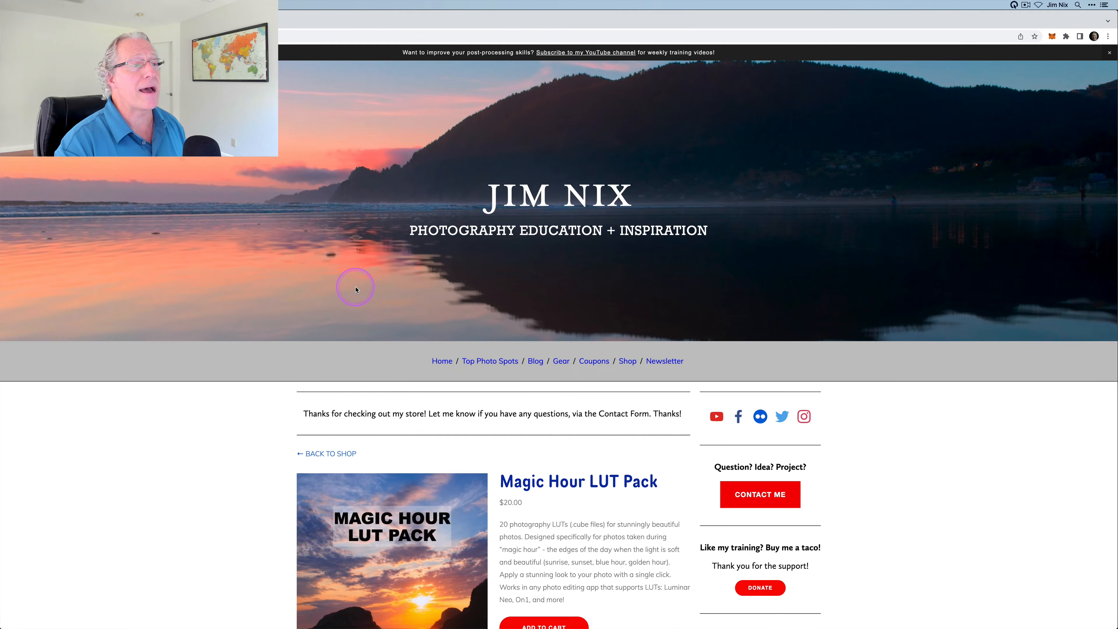
Scroll through the pack's sample photos and switch back to ON1 Photo RAW 2022
scroll(210, 502, down, 8)
scroll(208, 504, down, 15)
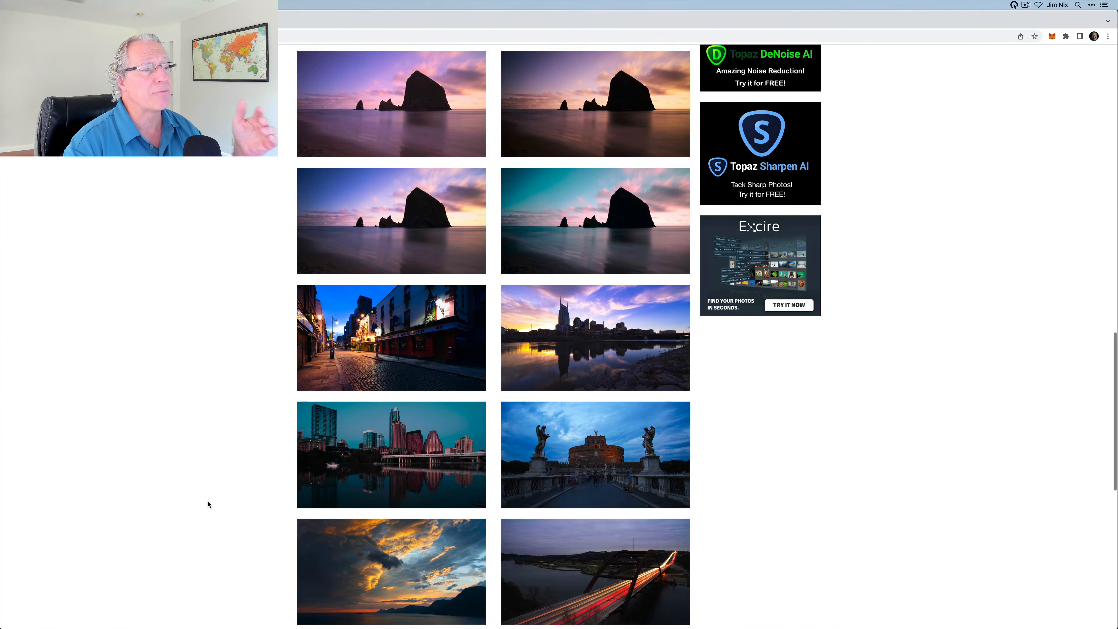
scroll(208, 505, up, 15)
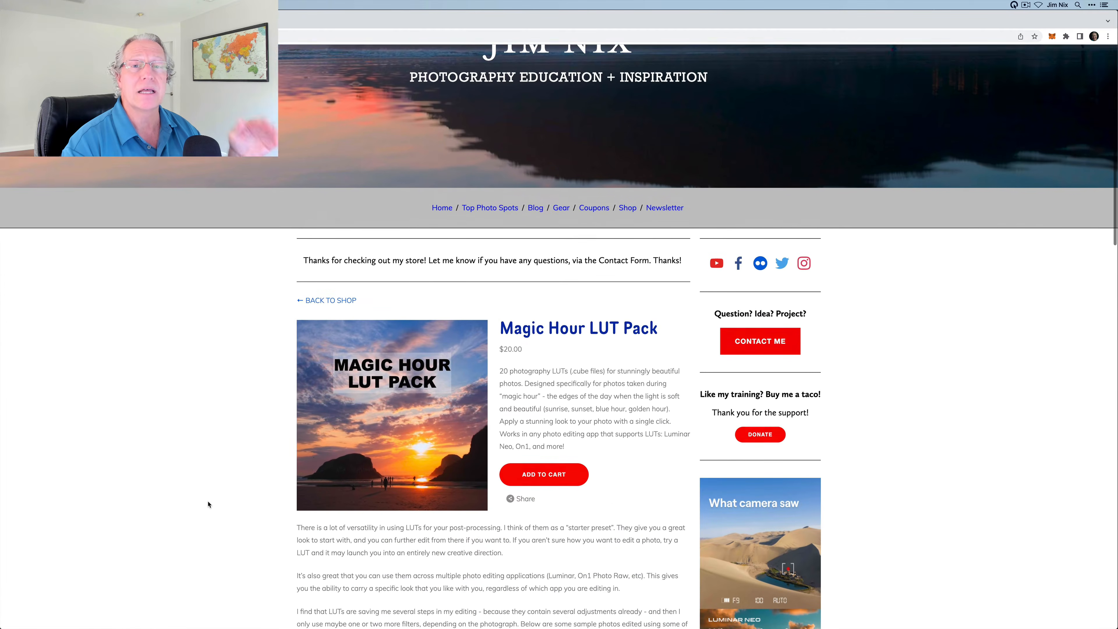
scroll(209, 504, up, 4)
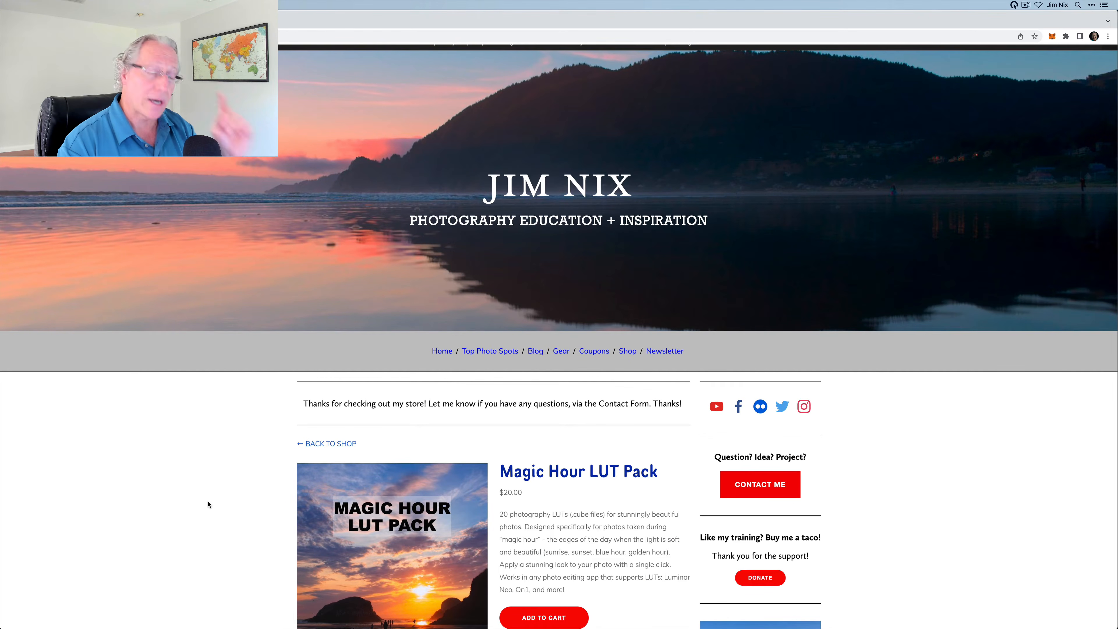
key(super+Tab)
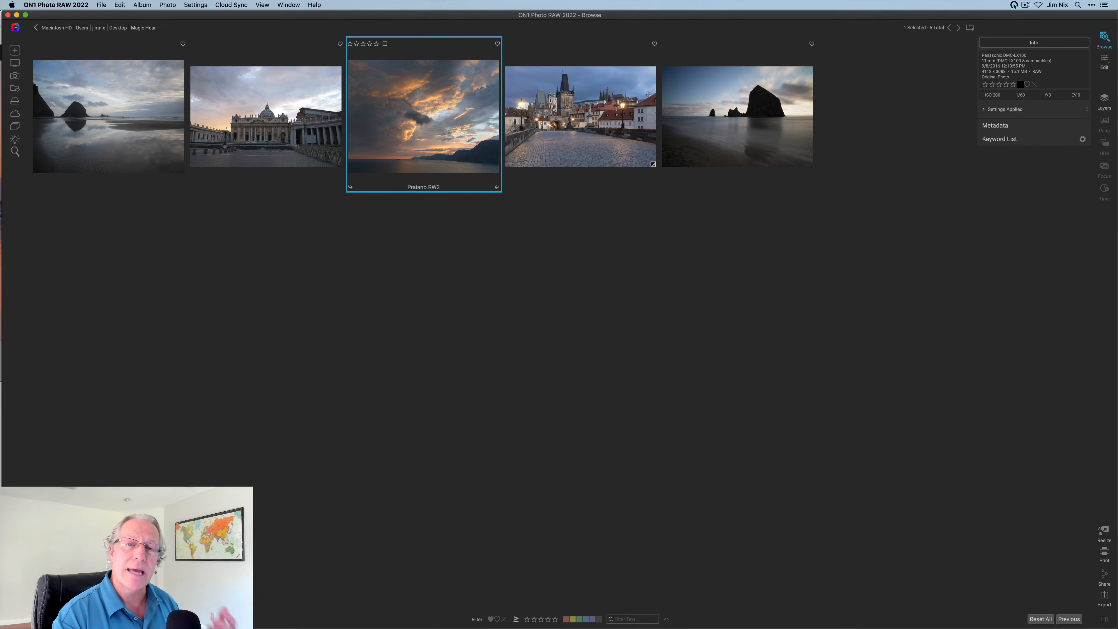
Open Cannon Beach.jpg in the editor and add a LUTs filter set to the Magic Hour LUTs category
click(737, 141)
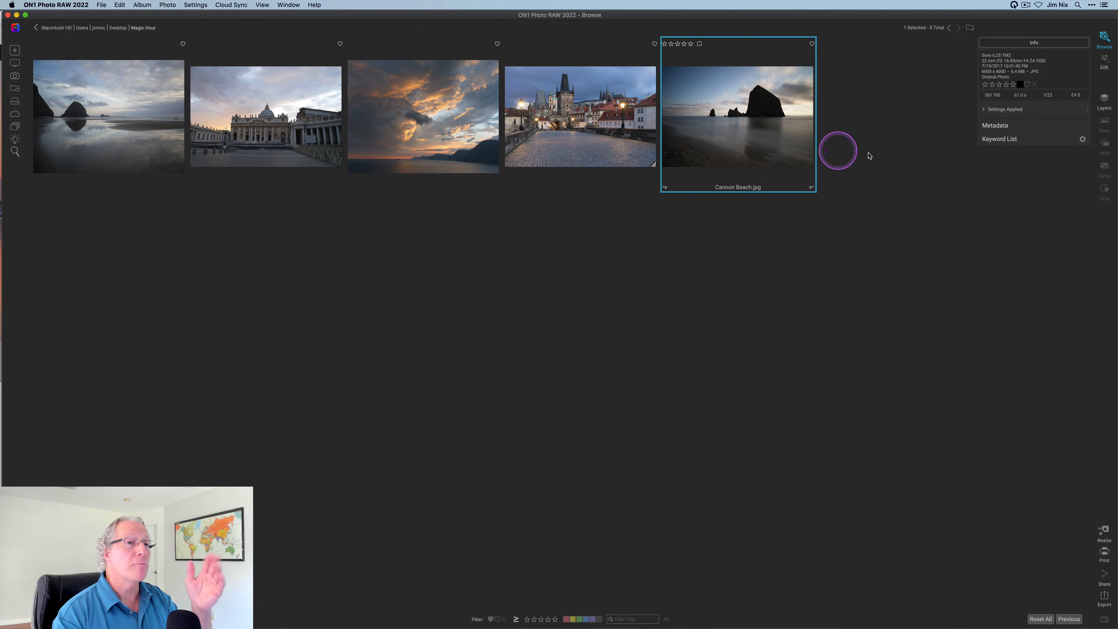
click(1104, 62)
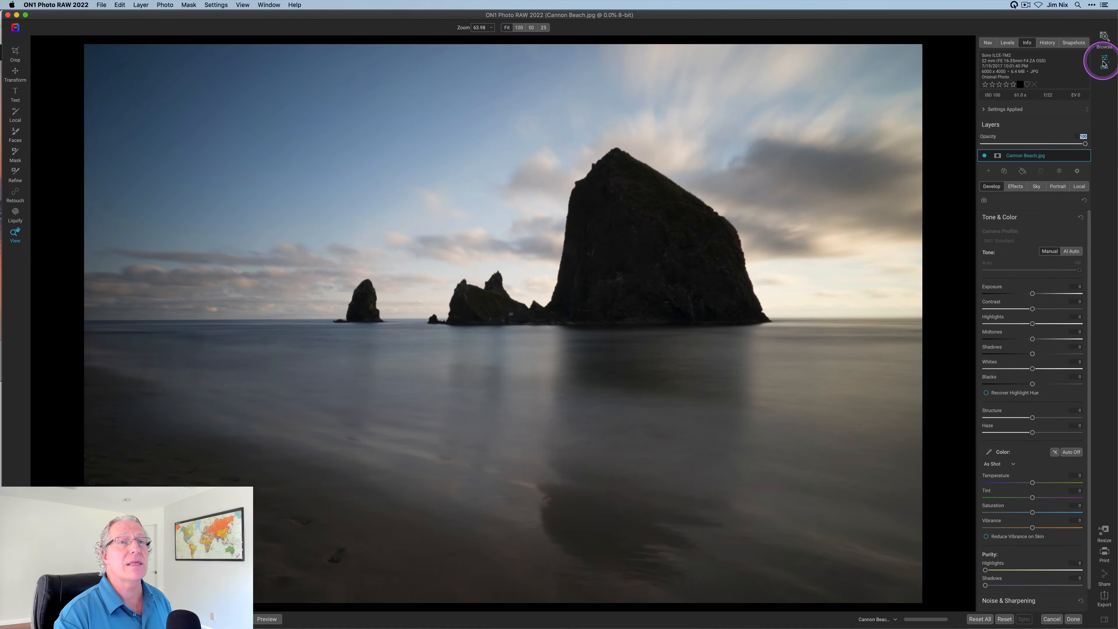
click(1020, 189)
click(1036, 215)
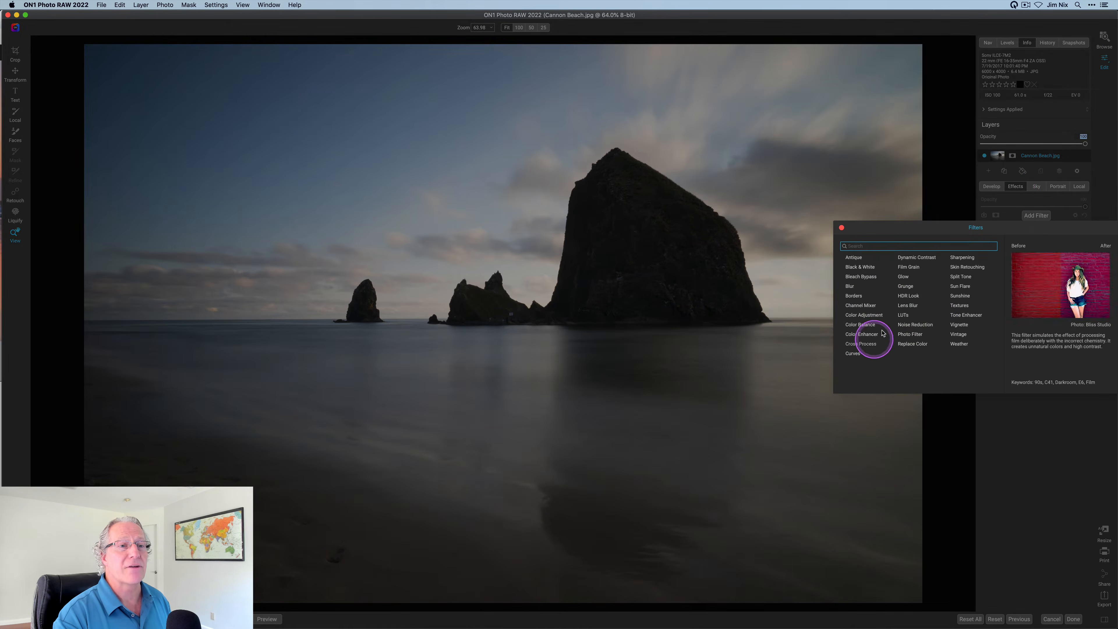
click(905, 316)
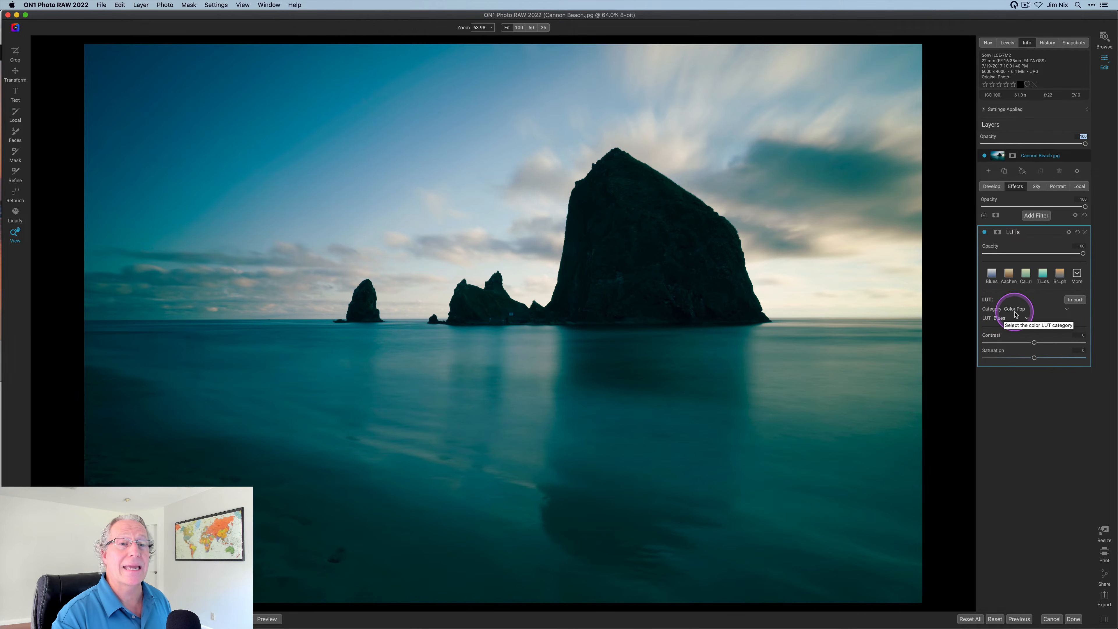
click(1015, 310)
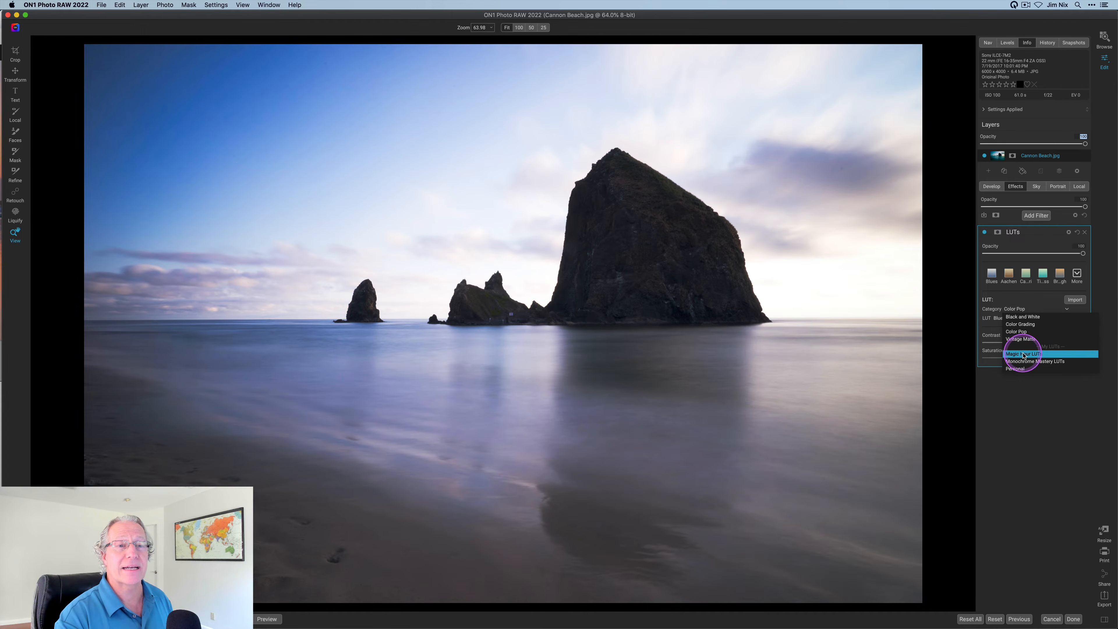
click(1023, 354)
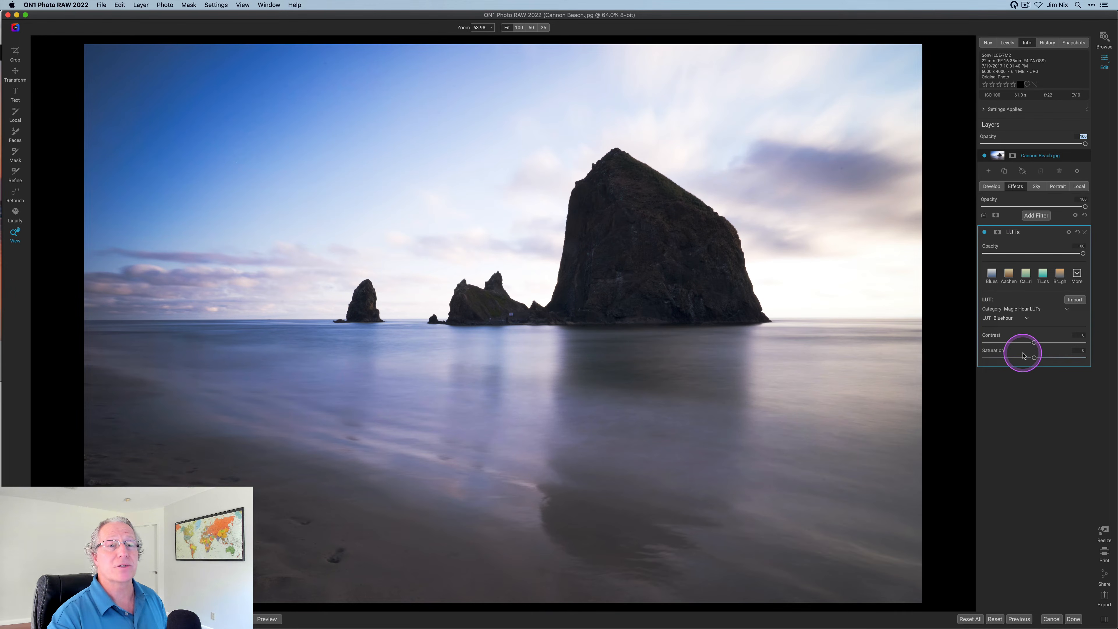
Try City Night, Dark Mood, Golden Hour and Lovely Light, then settle on Lovely Light2
click(1012, 320)
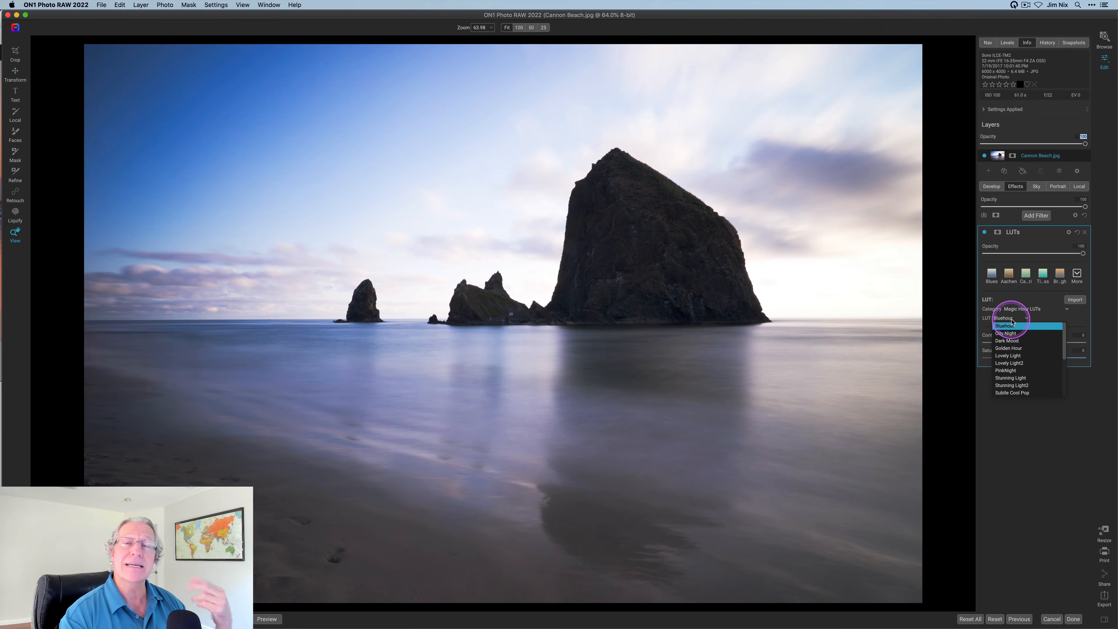
click(1012, 334)
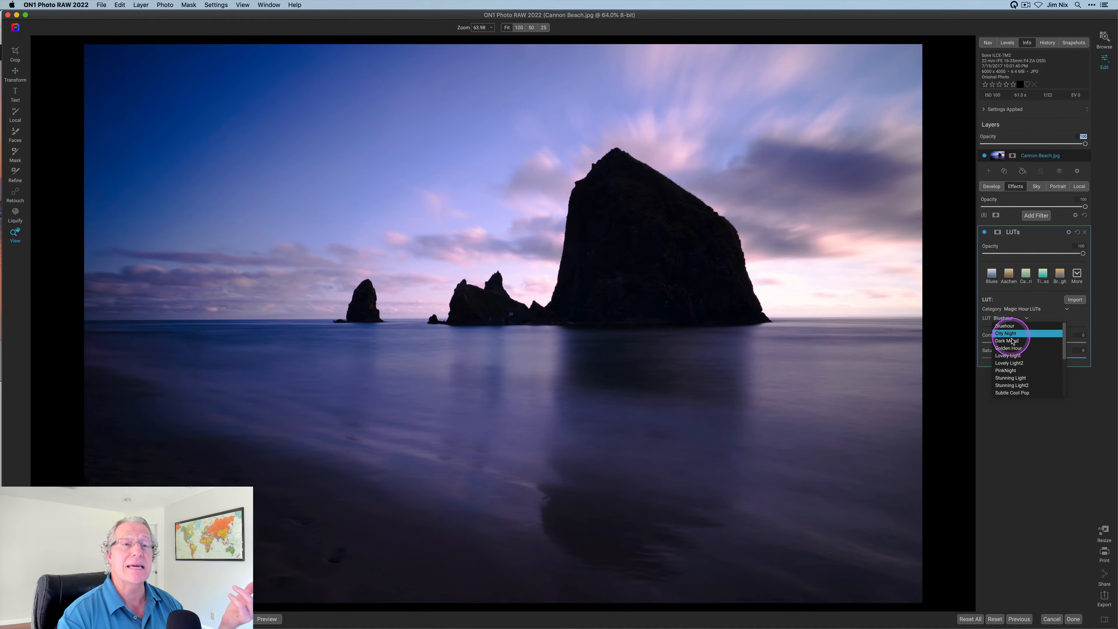
click(1012, 341)
click(1012, 348)
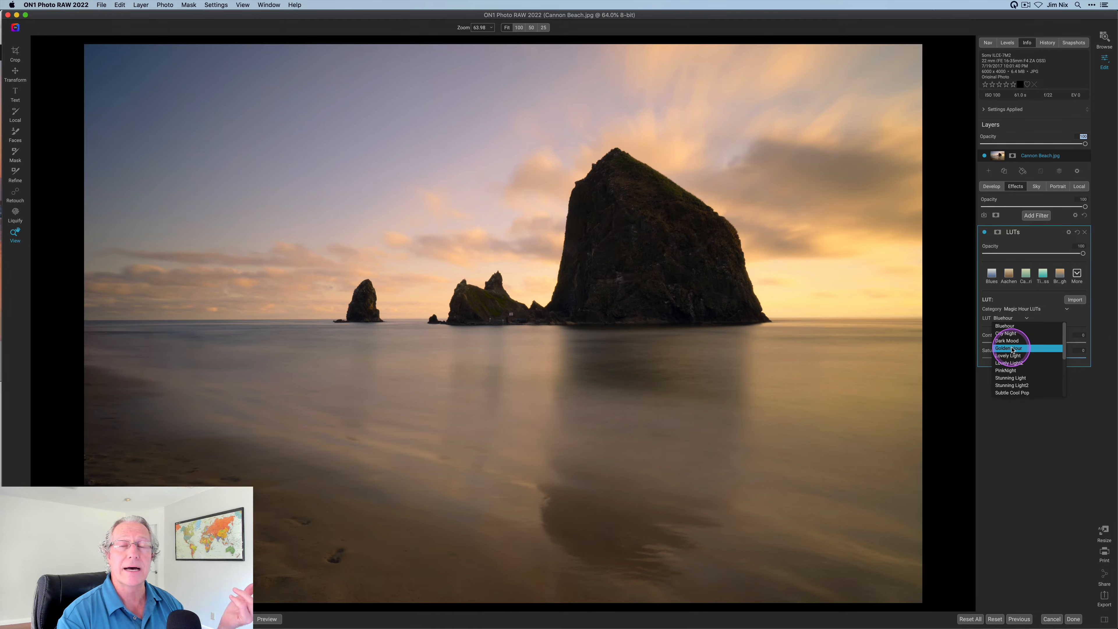
click(1012, 356)
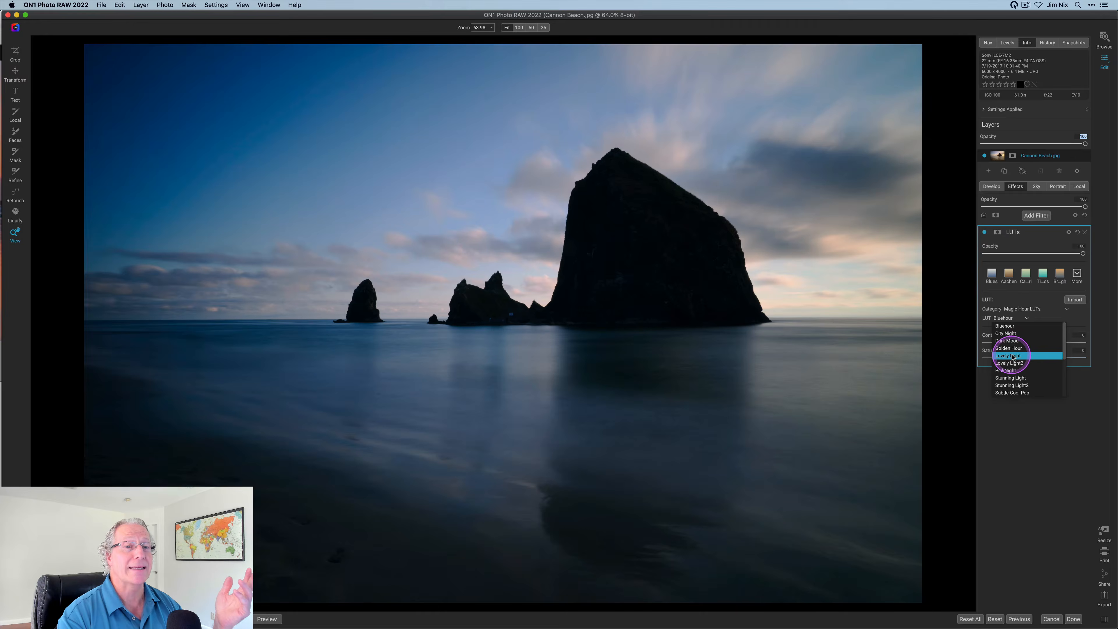
scroll(1014, 357, down, 1)
click(1014, 357)
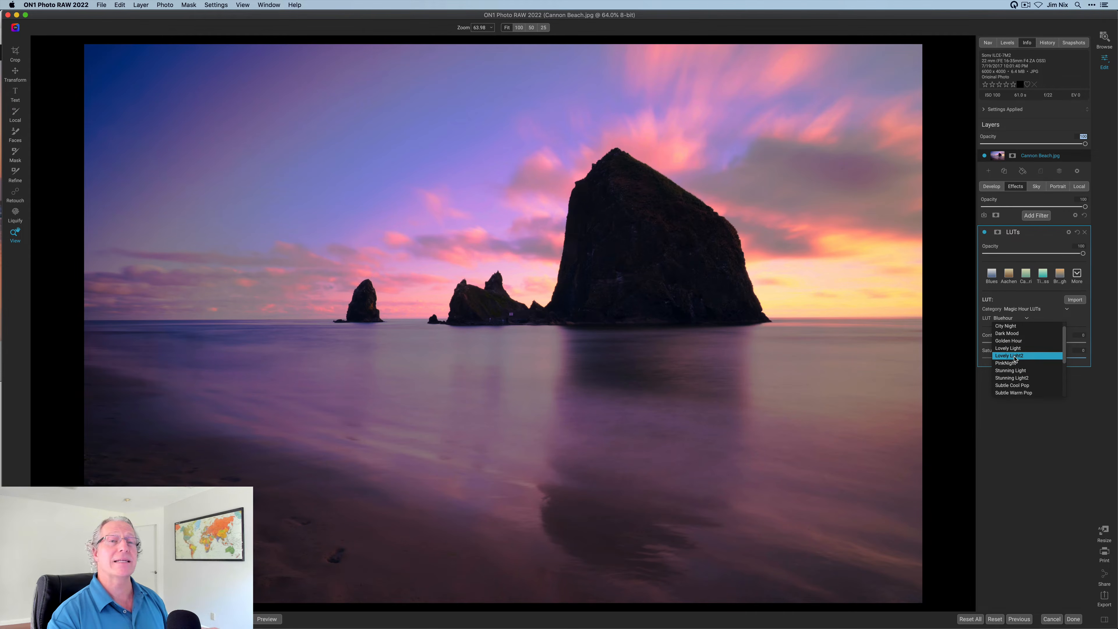
click(1015, 356)
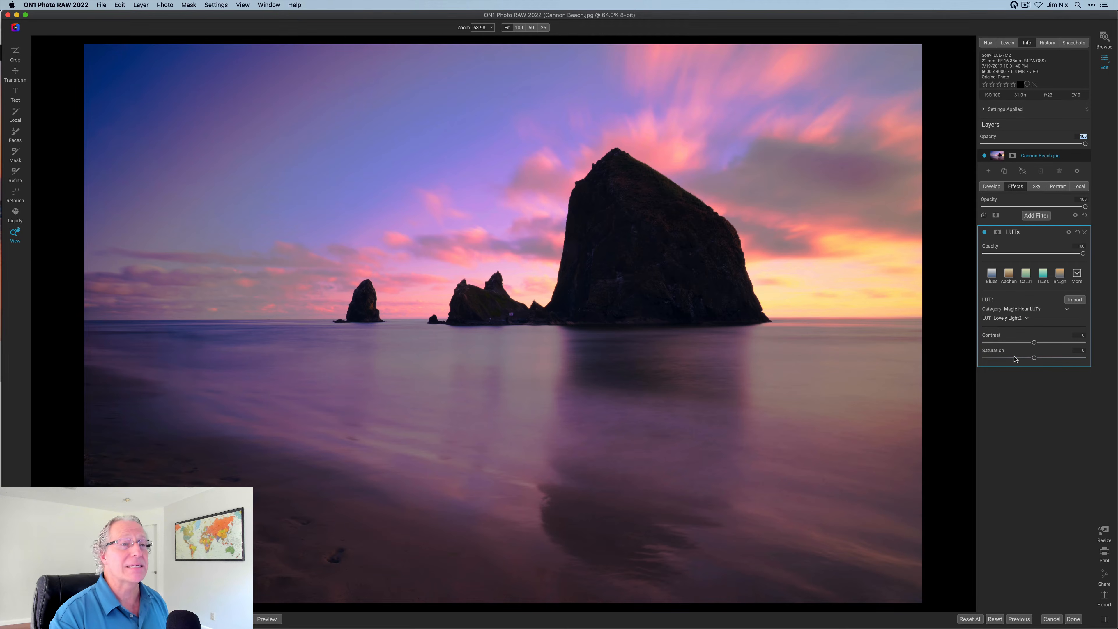
Lower the LUT opacity to 61 and add a Lumen luminosity mask to the filter
click(1058, 254)
drag(1057, 256, 1044, 255)
click(997, 232)
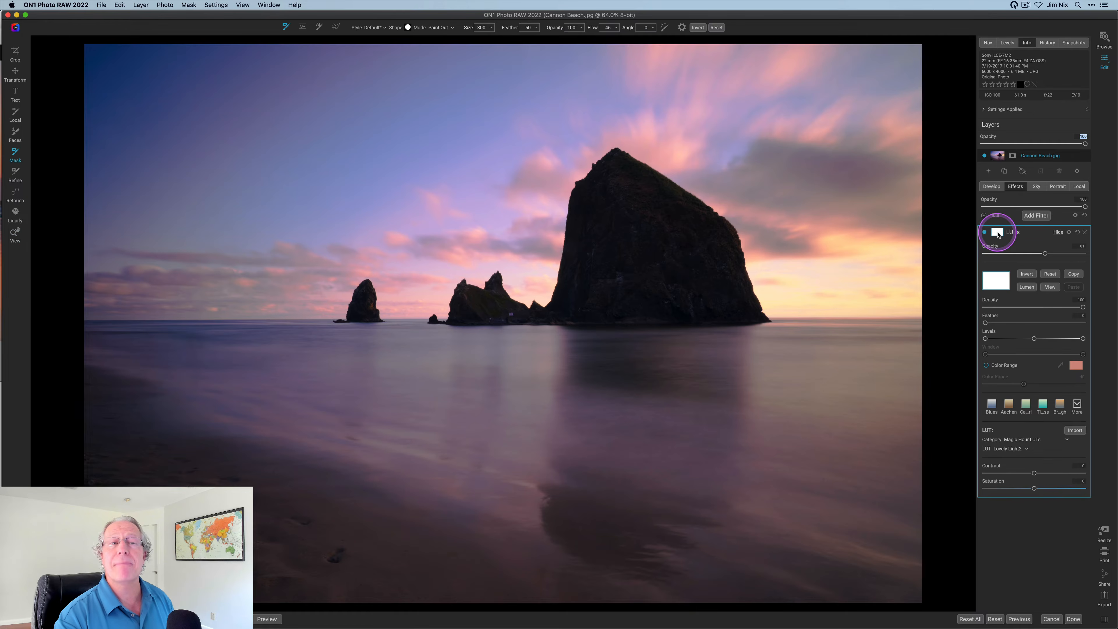
click(1026, 287)
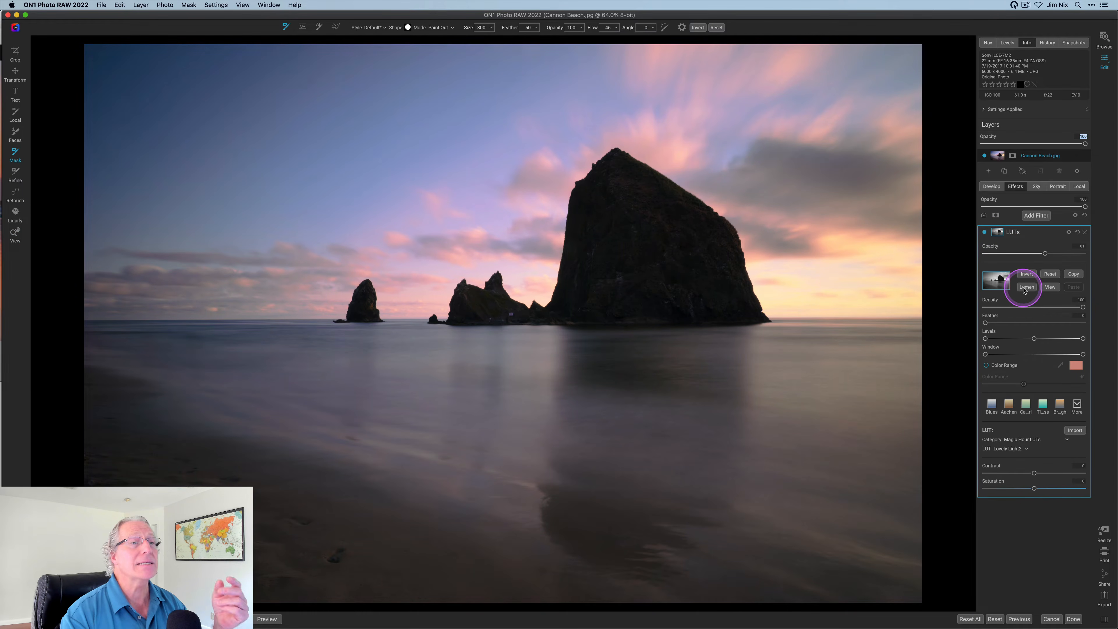
Raise the LUT opacity back to 79 and toggle the effect off and on to compare
mouse_move(1045, 254)
mouse_down()
mouse_move(1062, 255)
mouse_move(1052, 255)
mouse_up()
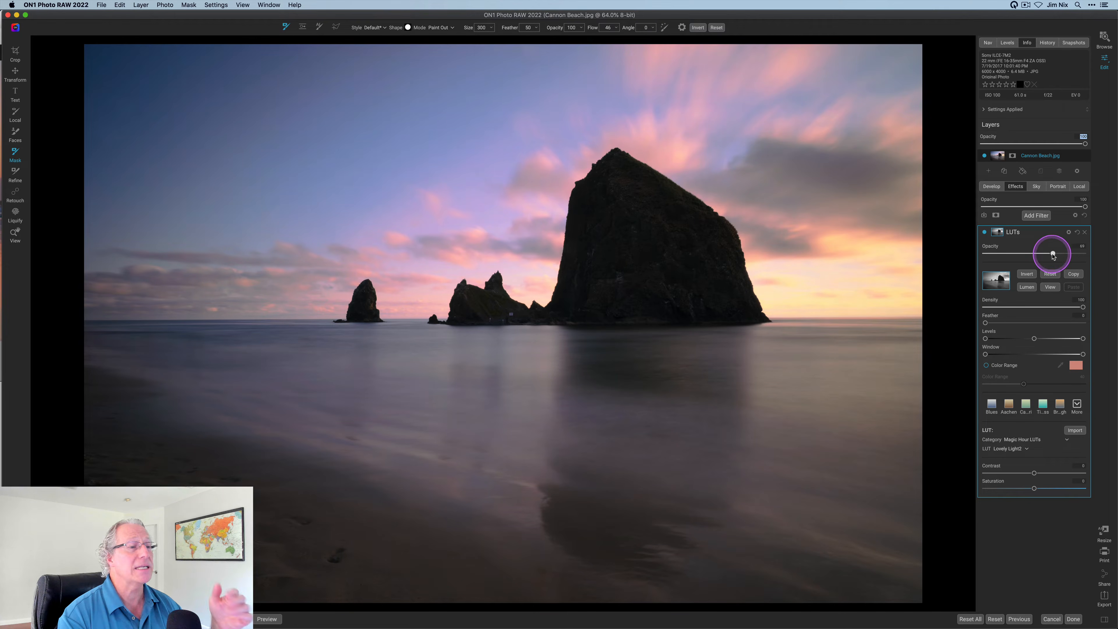
click(984, 233)
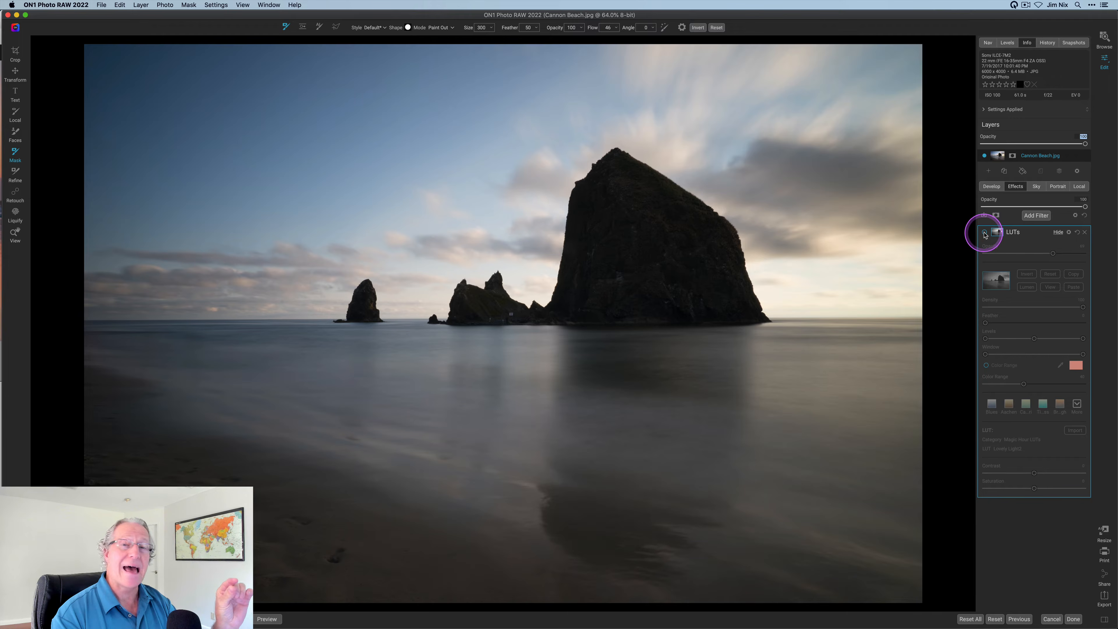
click(985, 233)
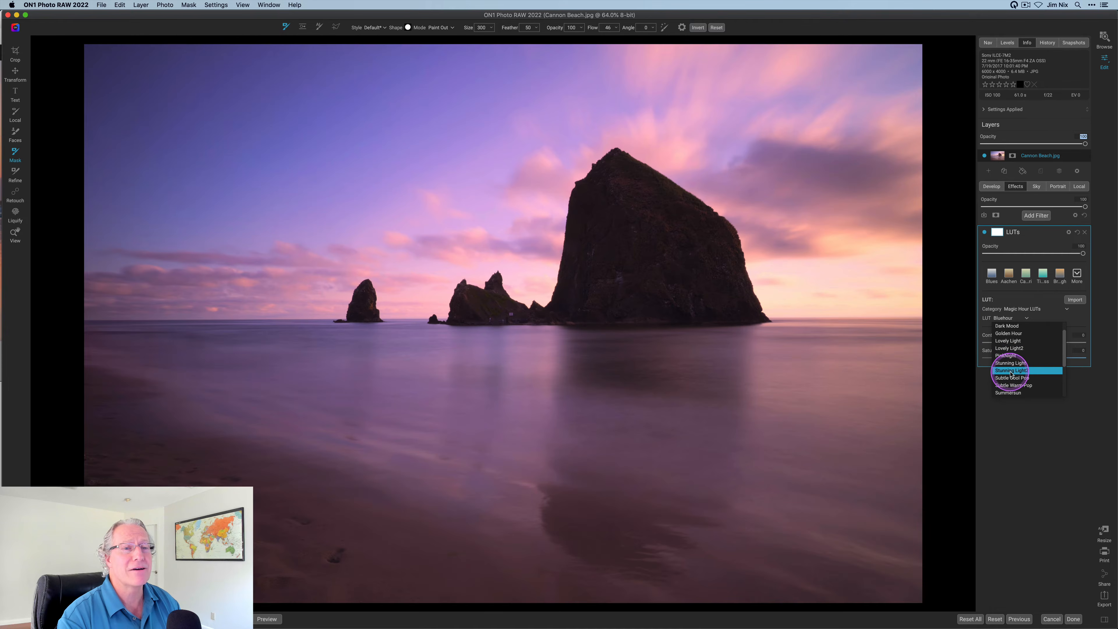
Preview TealOrange2, TealOrange3 and Vibrant, then close the LUT list and return to the browser grid
scroll(1011, 374, down, 2)
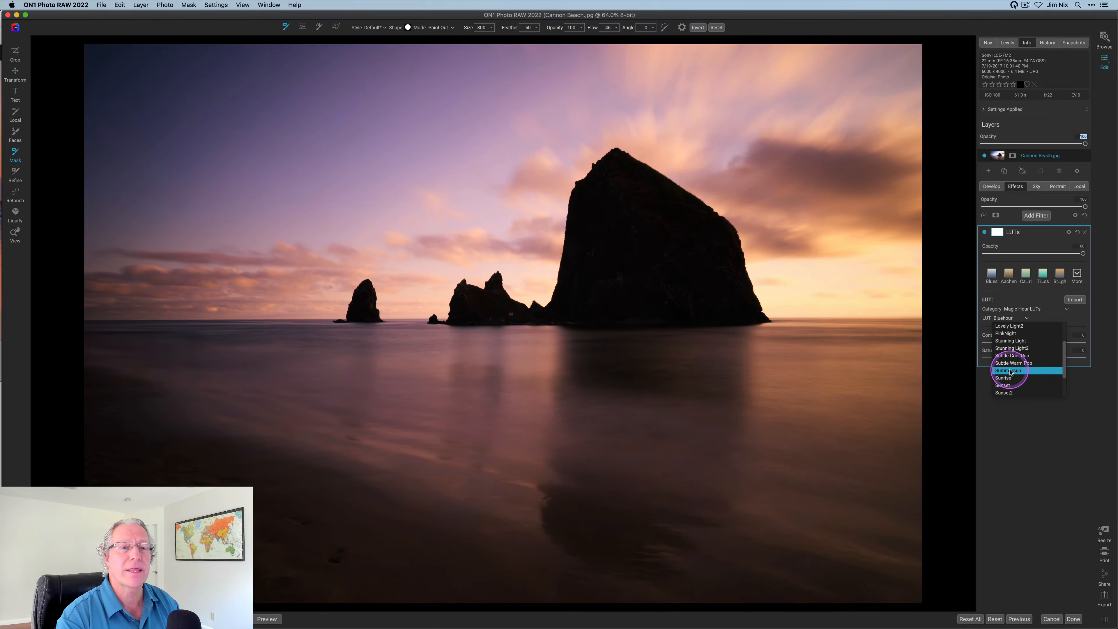
scroll(1011, 372, down, 4)
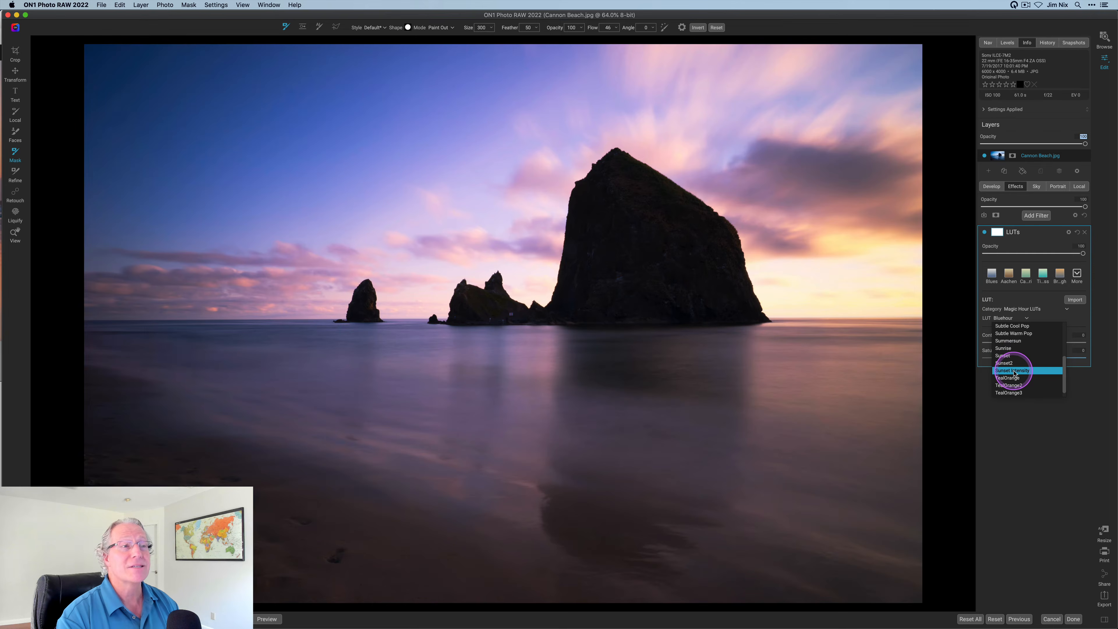
scroll(1014, 374, down, 1)
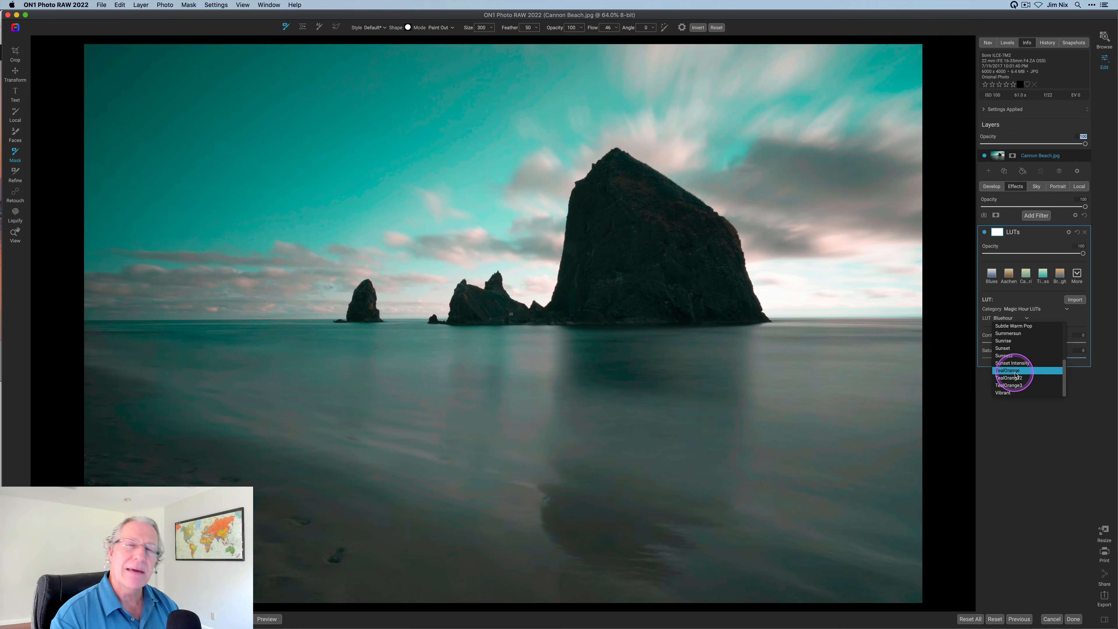
click(1015, 380)
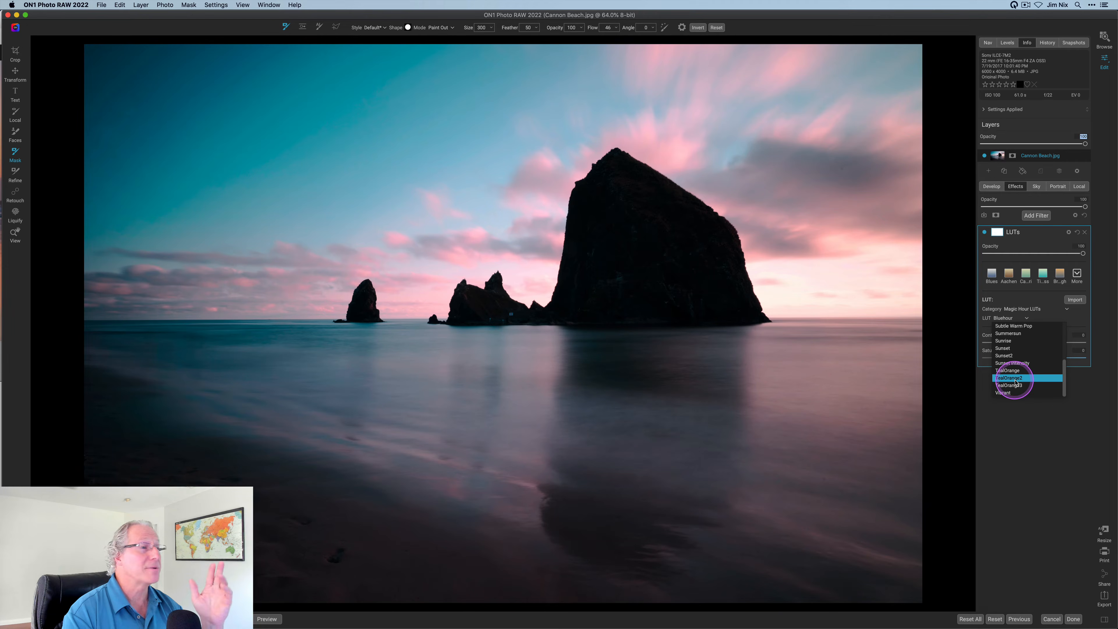
click(1015, 386)
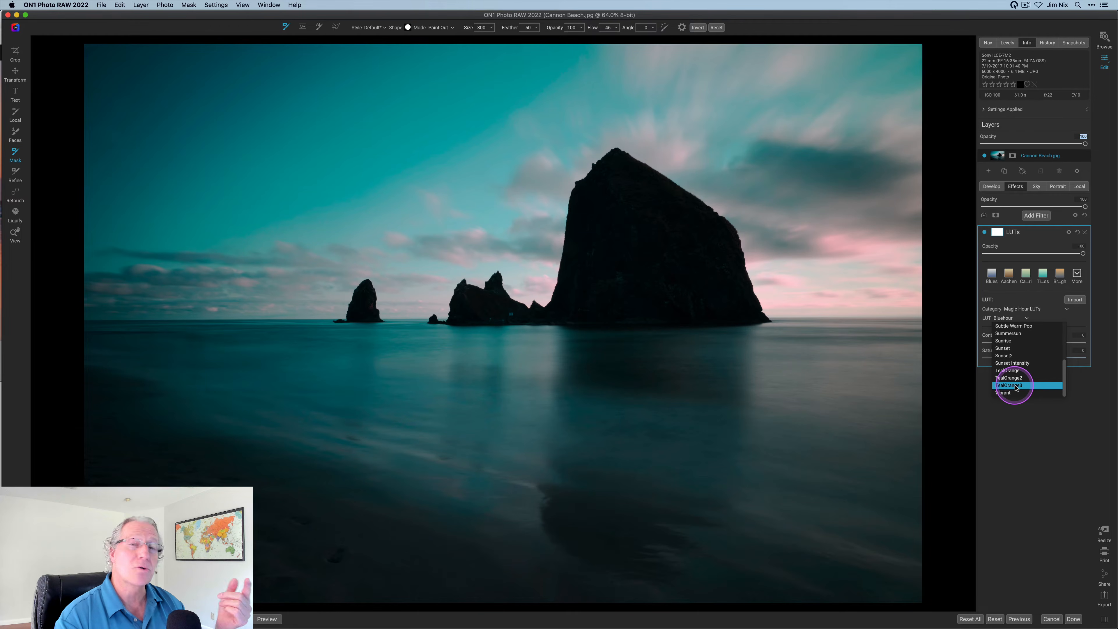
click(1010, 392)
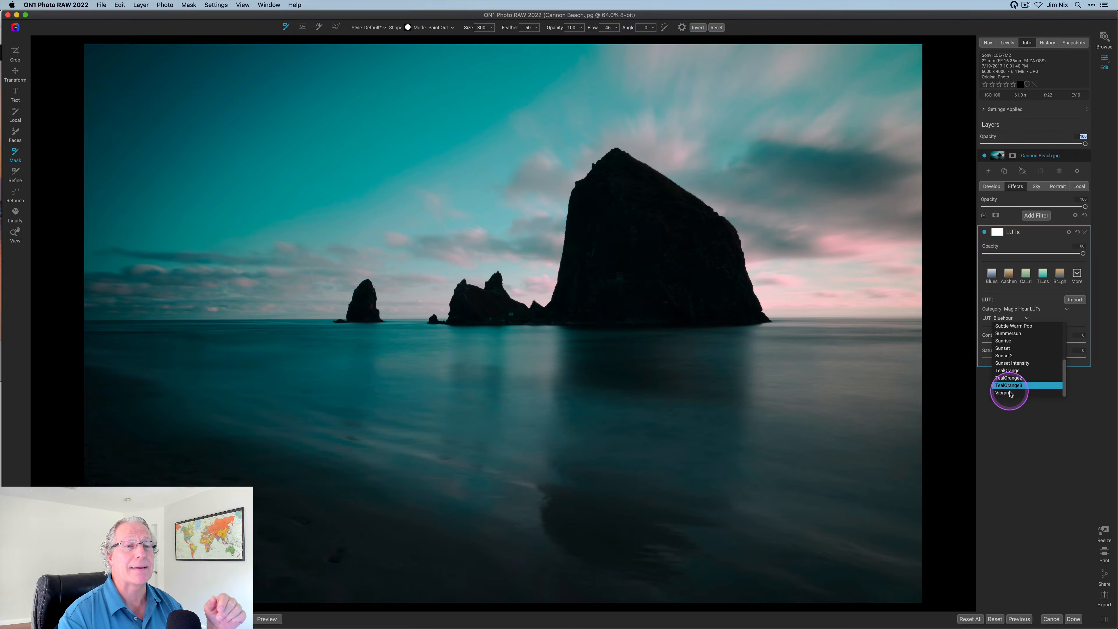
click(1049, 442)
click(1106, 40)
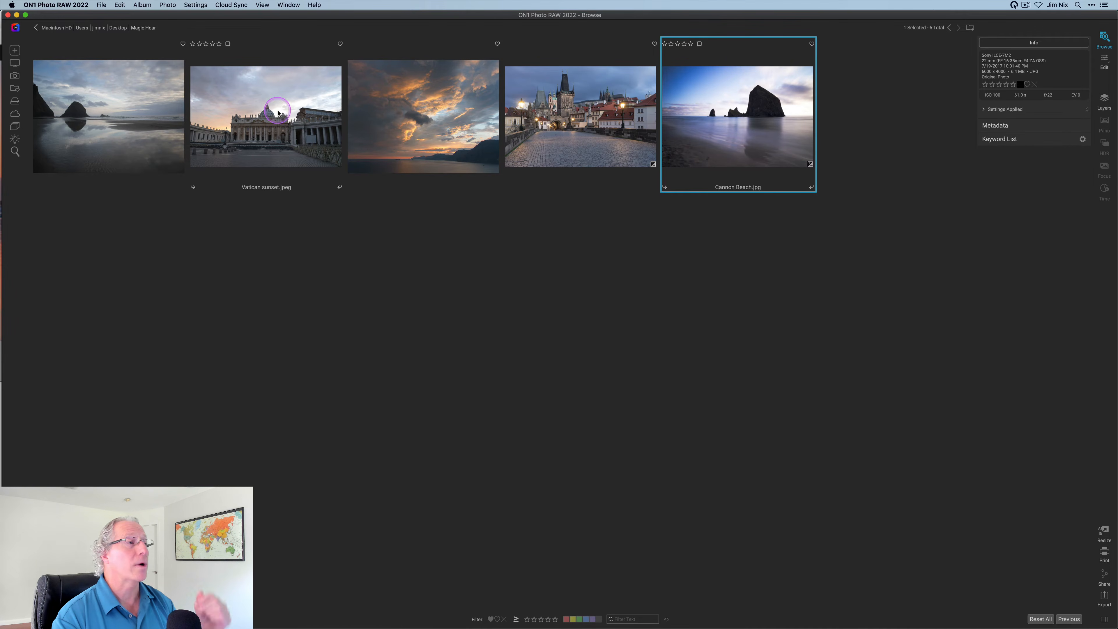
Open Vatican sunset in the editor and add a LUTs filter with the Magic Hour LUTs category
click(278, 113)
click(1095, 64)
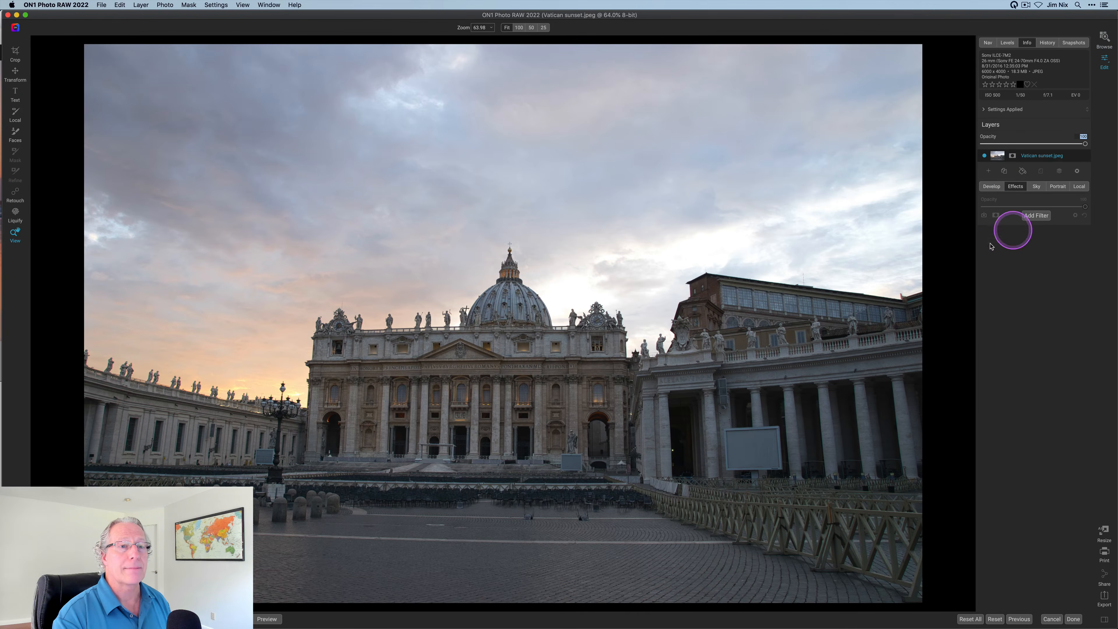
click(1030, 218)
click(901, 306)
click(1017, 310)
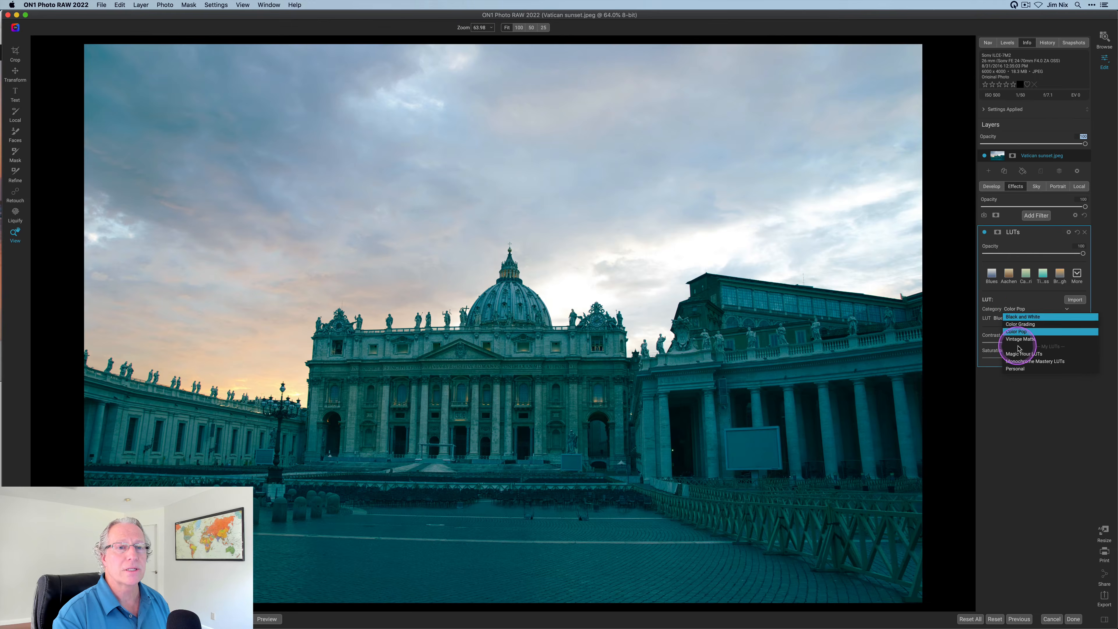
click(1020, 353)
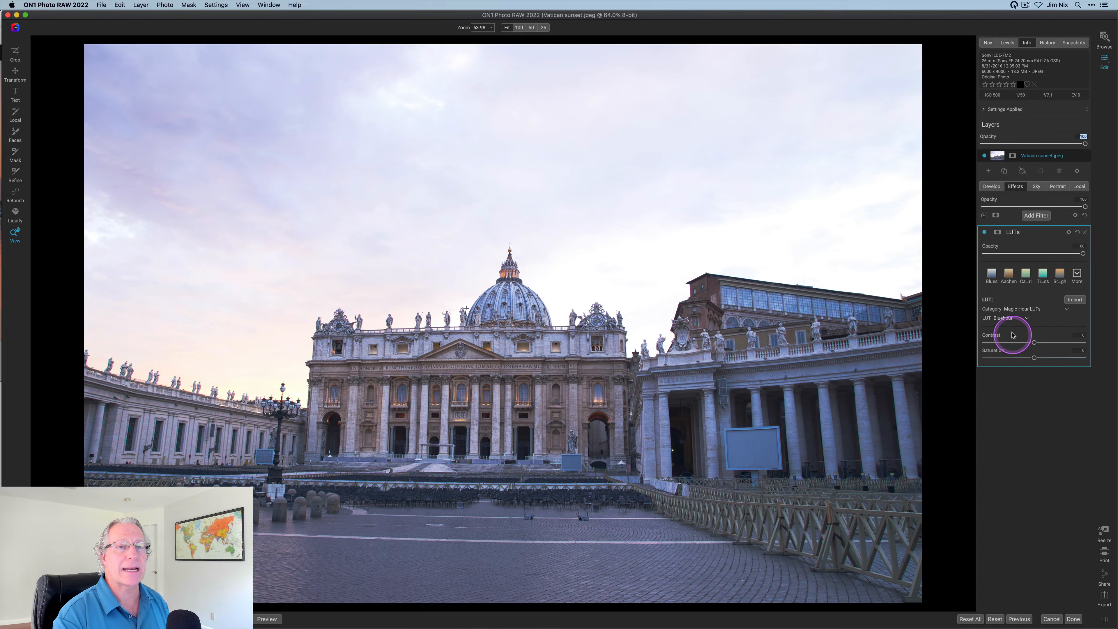
Preview the Lovely Light and PinkNight looks on the Vatican photo
click(1010, 318)
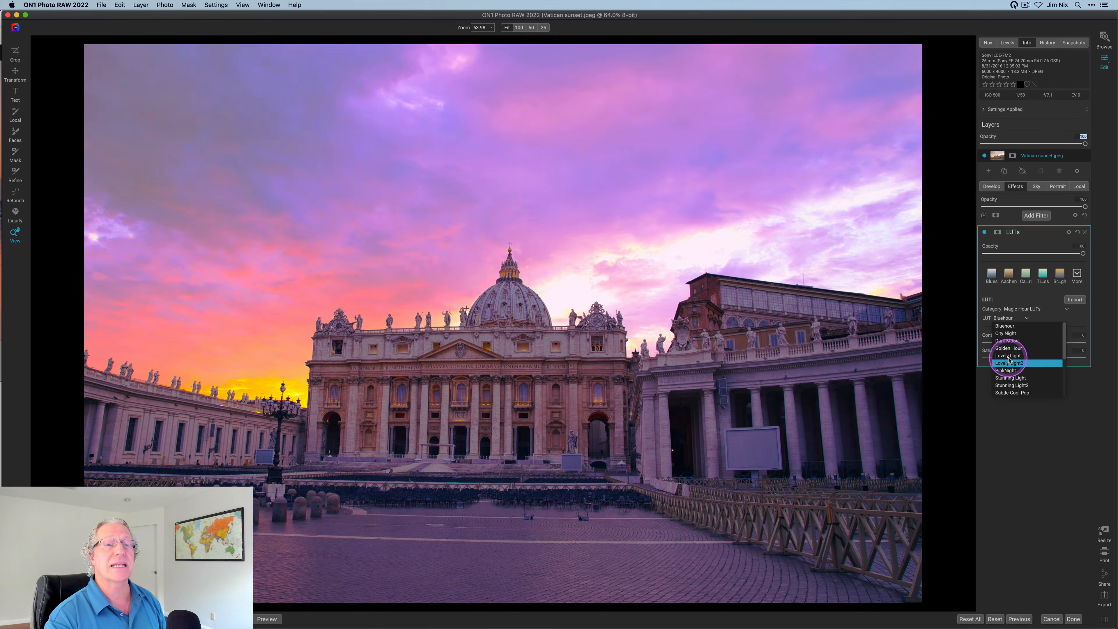
click(1009, 357)
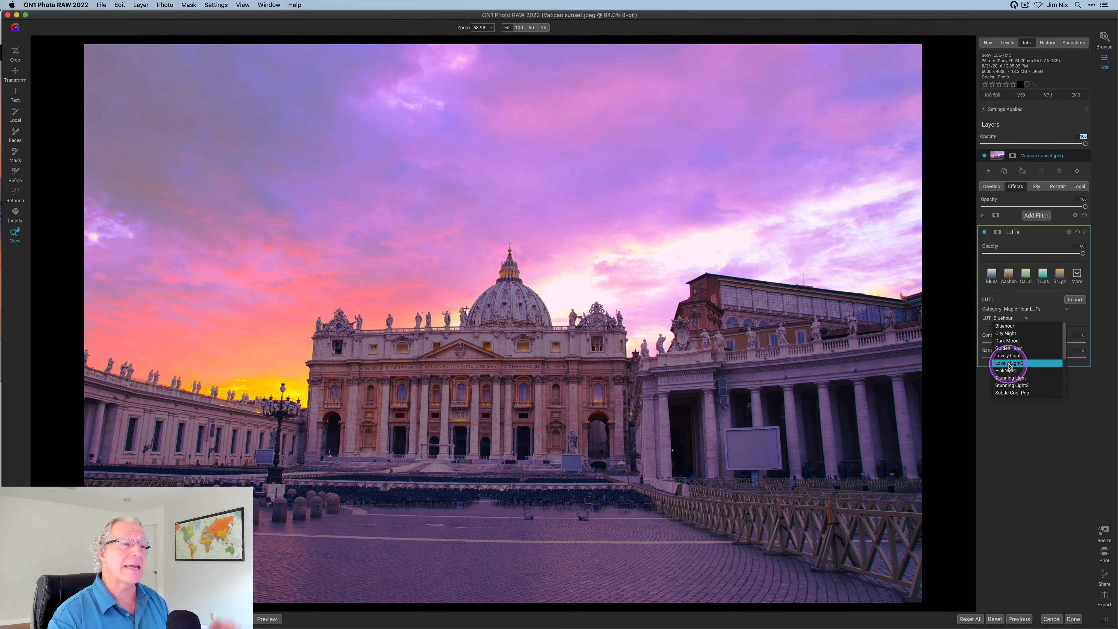
click(1010, 372)
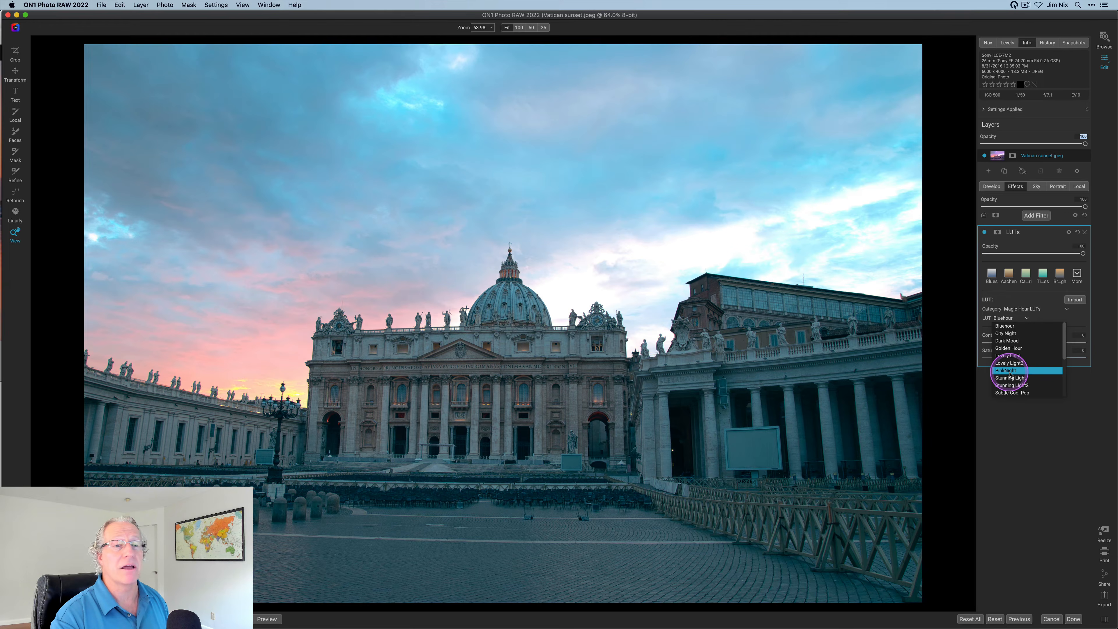
scroll(1009, 374, down, 4)
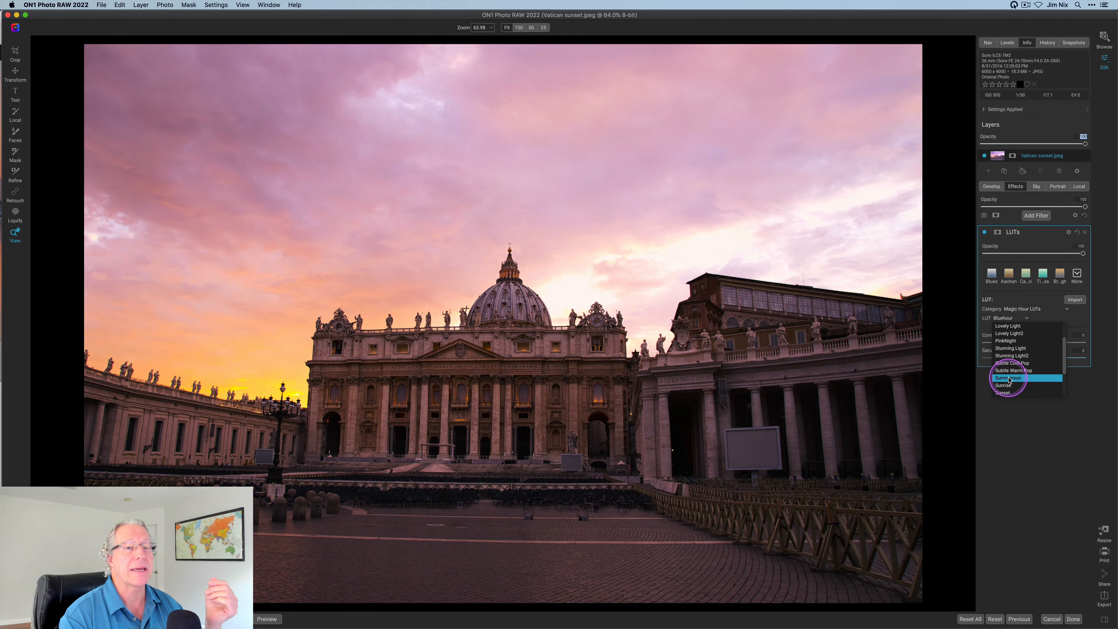
scroll(1009, 374, down, 6)
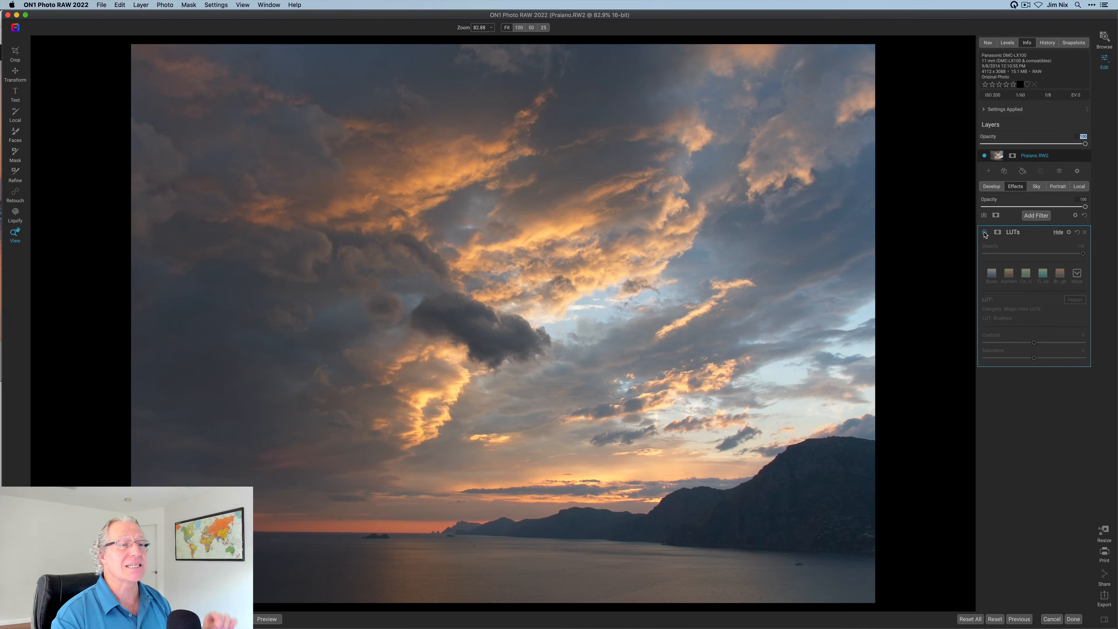
Turn on the LUTs filter and try Golden Hour, Lovely Light, Lovely Light2, PinkNight, Stunning Light and Stunning Light2
click(984, 233)
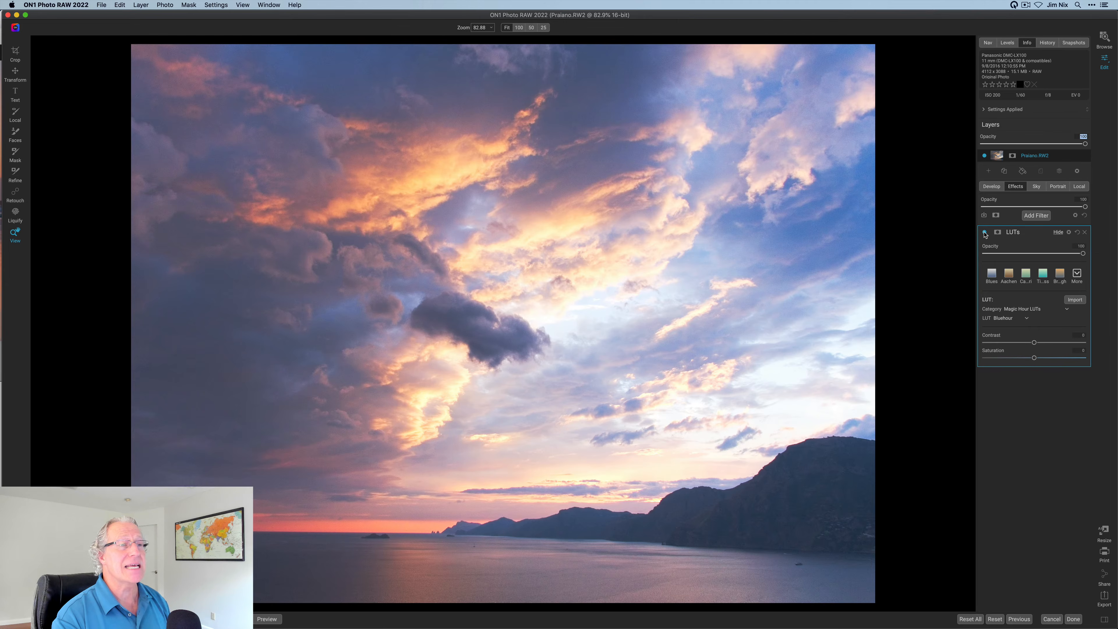
click(1009, 325)
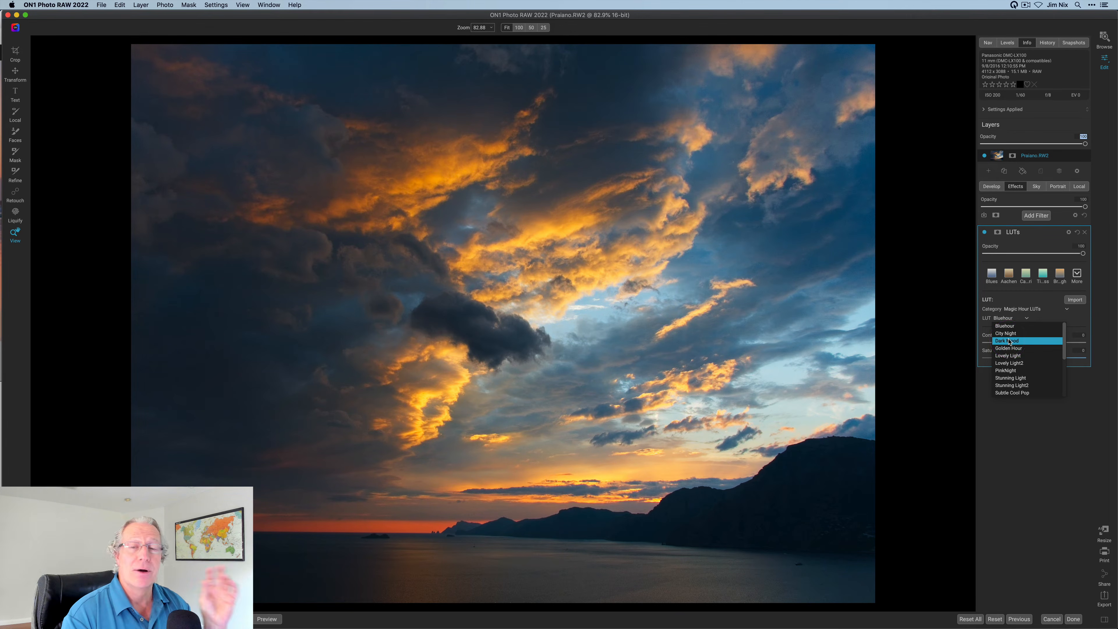
click(1010, 348)
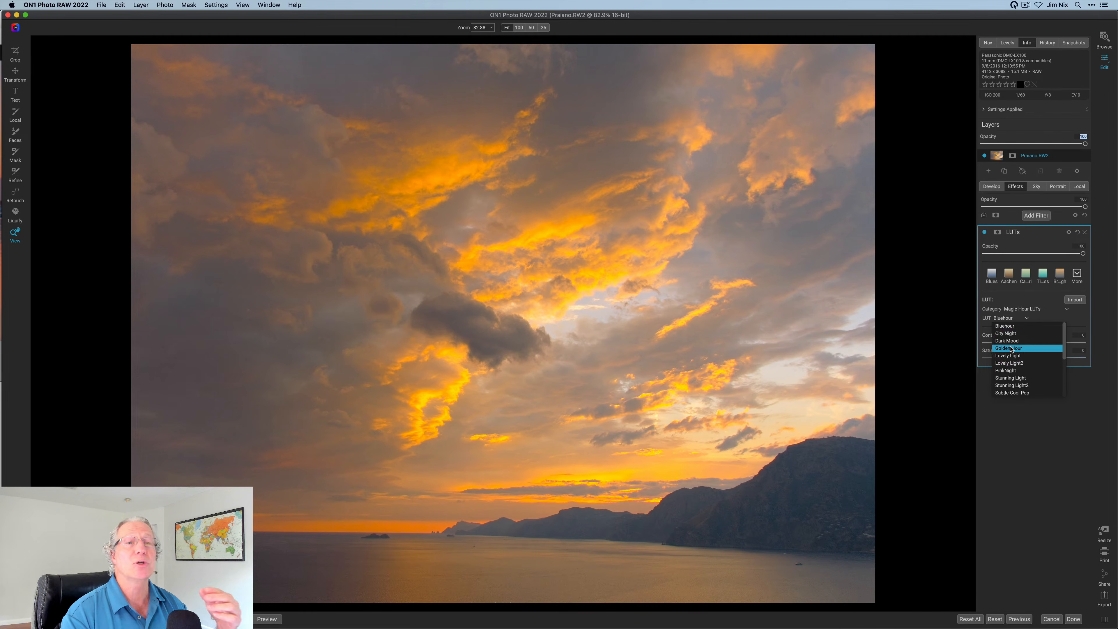
click(1010, 356)
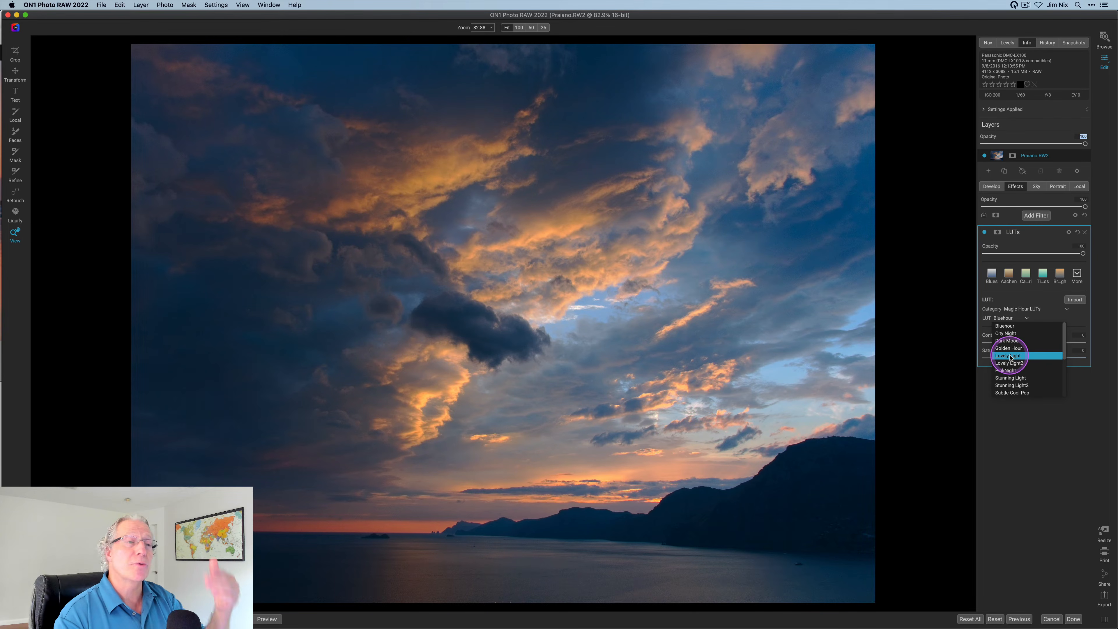
click(1010, 364)
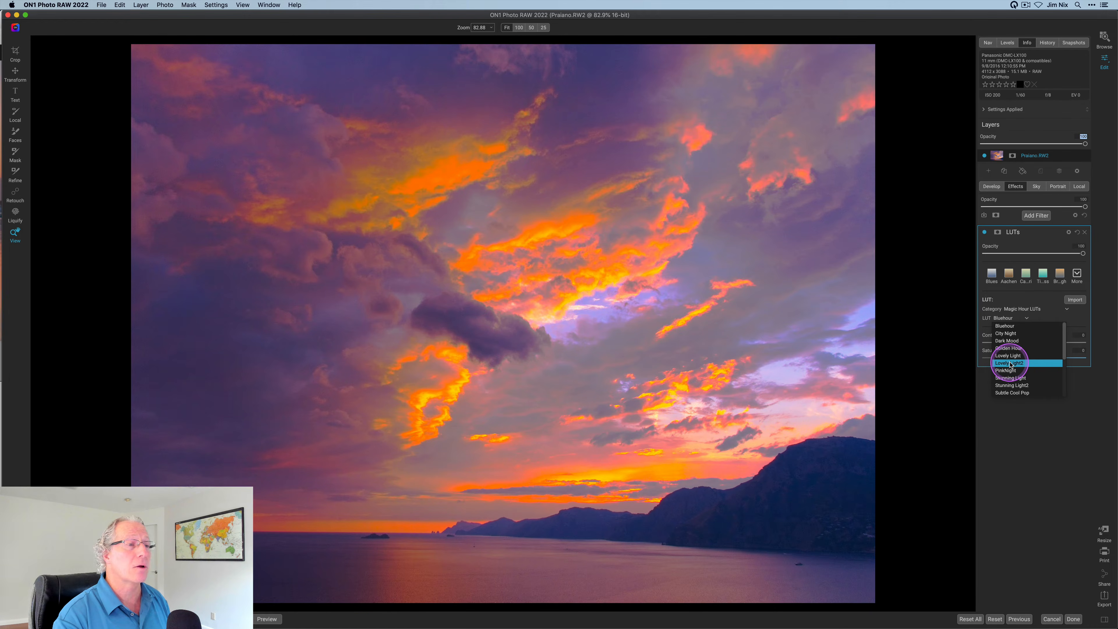
click(1010, 371)
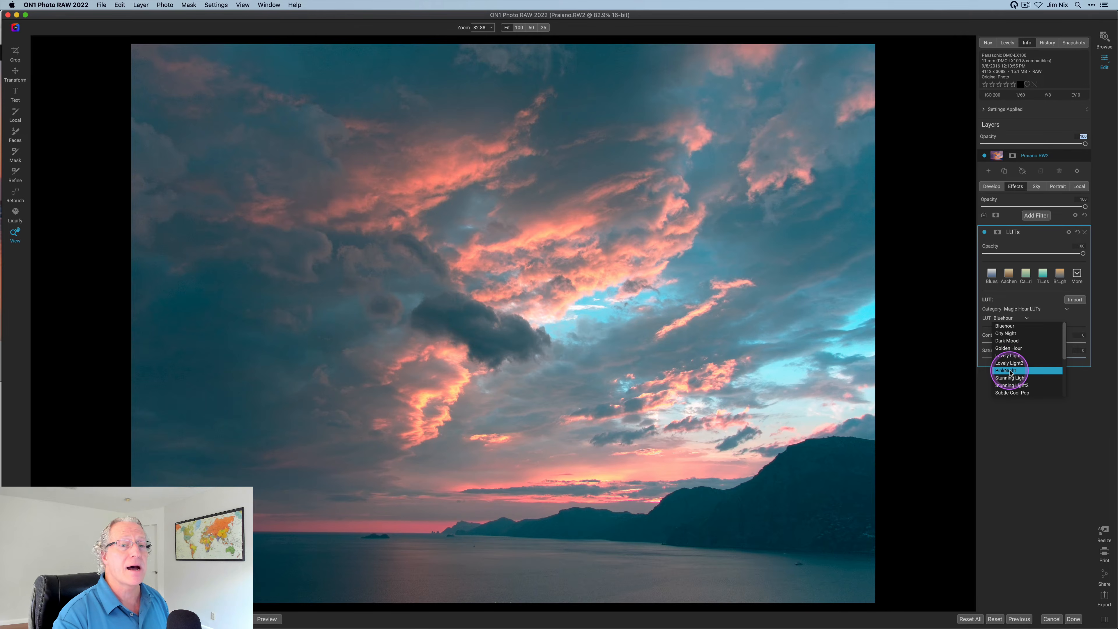
click(1010, 378)
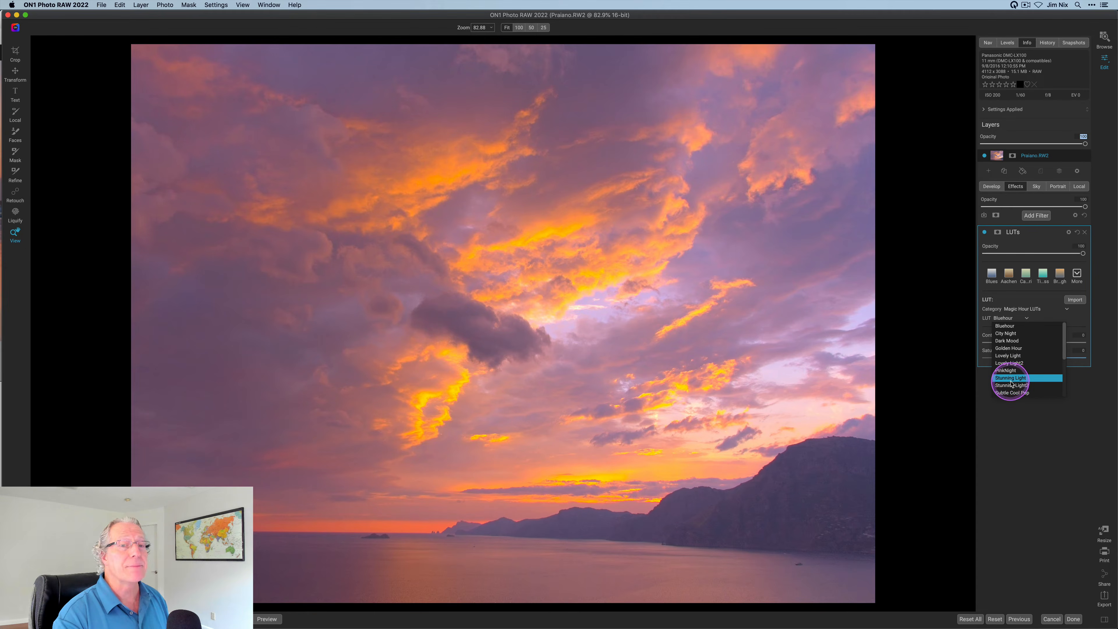
click(1011, 385)
Try Summersun, Sunrise, Sunset, TealOrange2 and TealOrange3, then settle on Vibrant
scroll(1011, 385, down, 7)
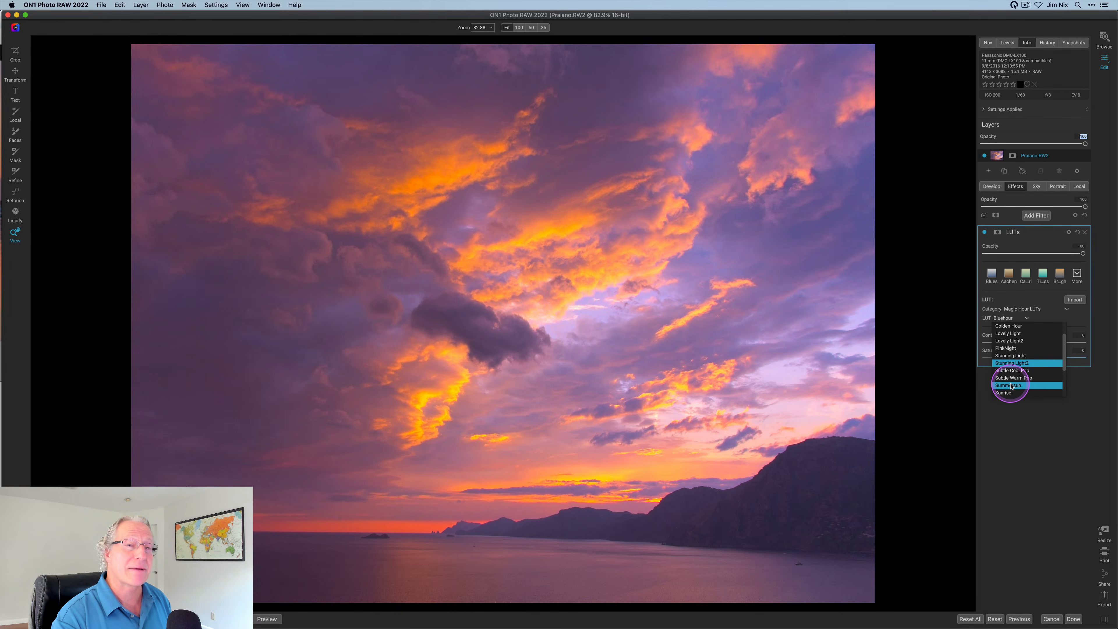
click(1011, 357)
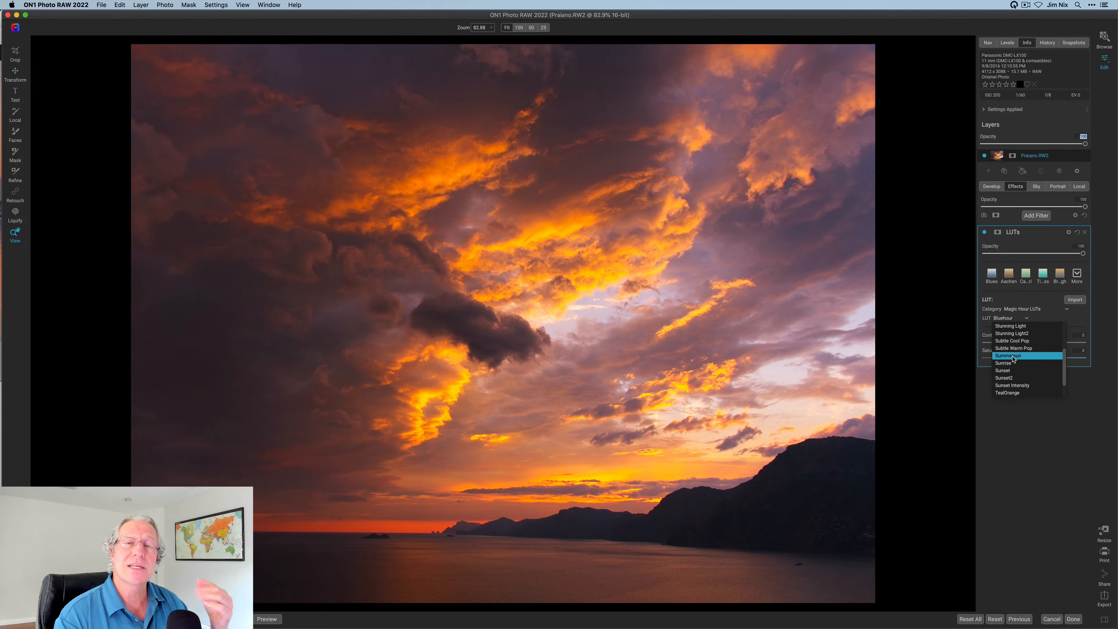
click(1013, 364)
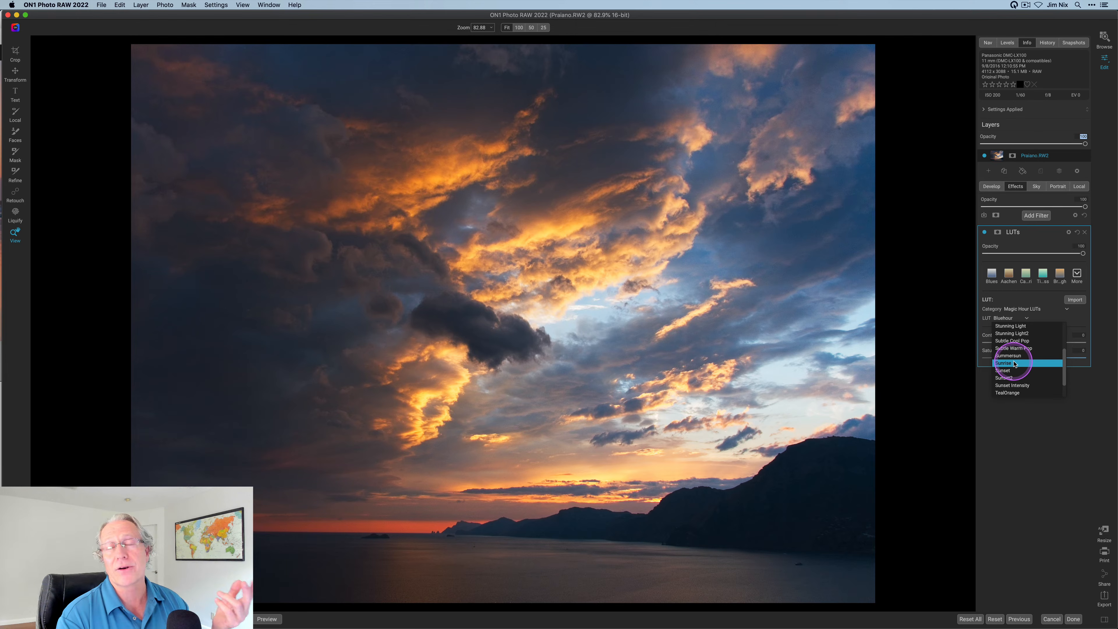
click(1013, 371)
scroll(1013, 370, down, 1)
click(1014, 379)
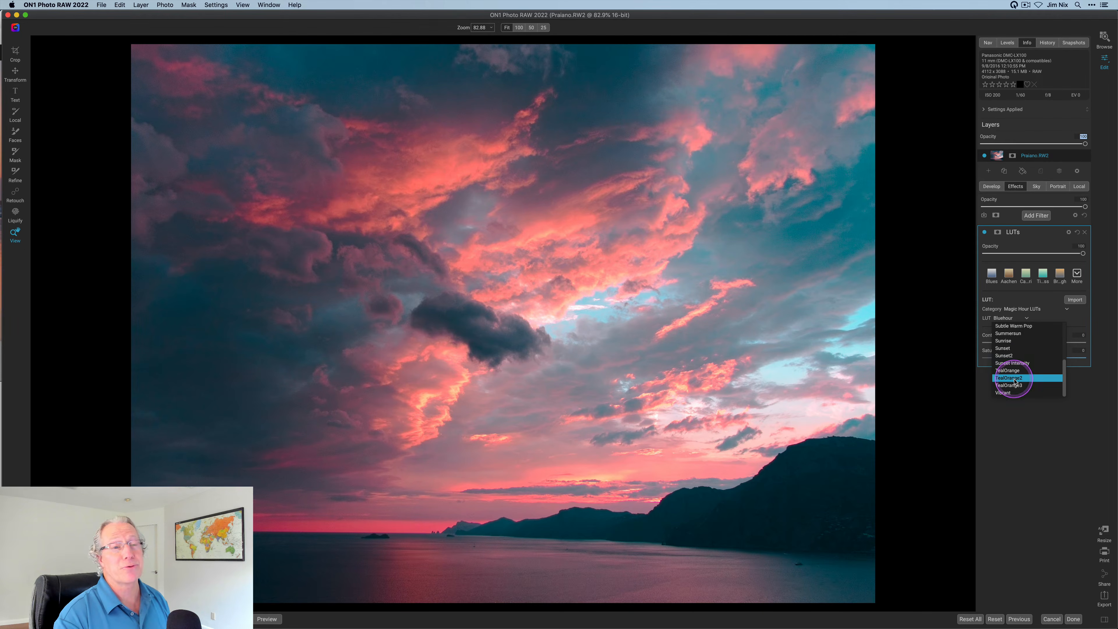
click(1012, 386)
click(1013, 393)
click(1013, 395)
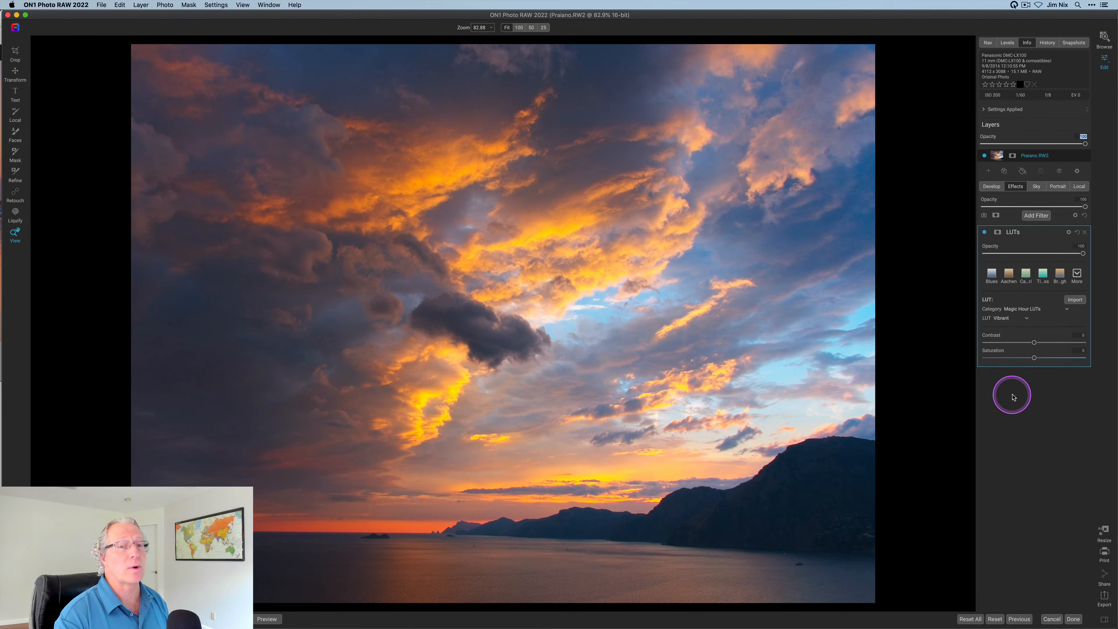
Set the Vibrant LUT opacity to 66 and toggle the effect off and on to compare with the original
drag(1060, 259, 1051, 258)
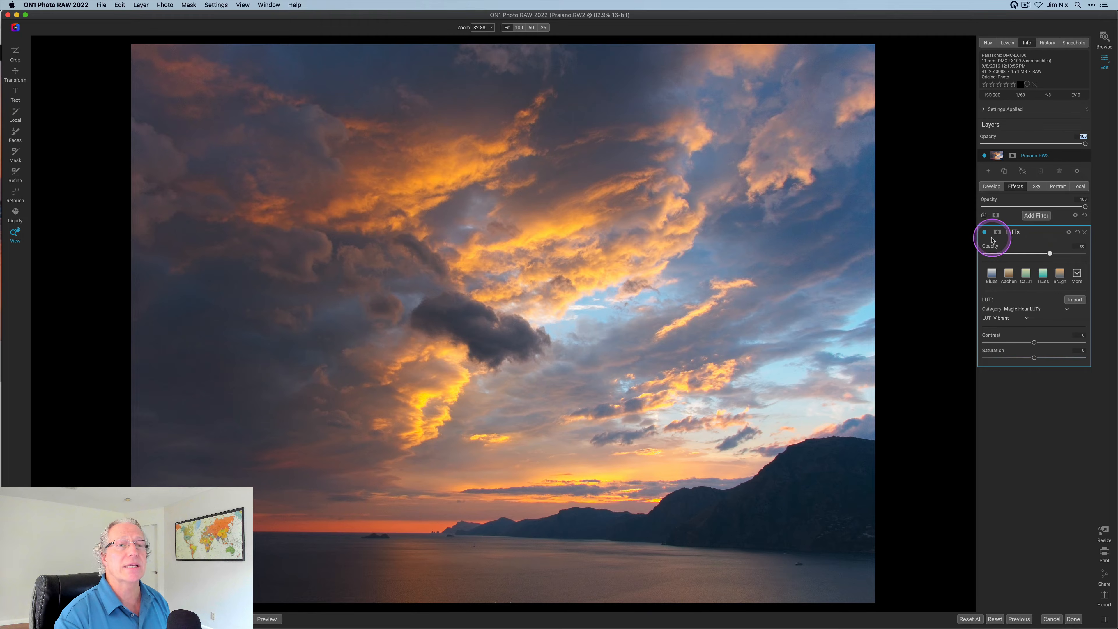
click(984, 232)
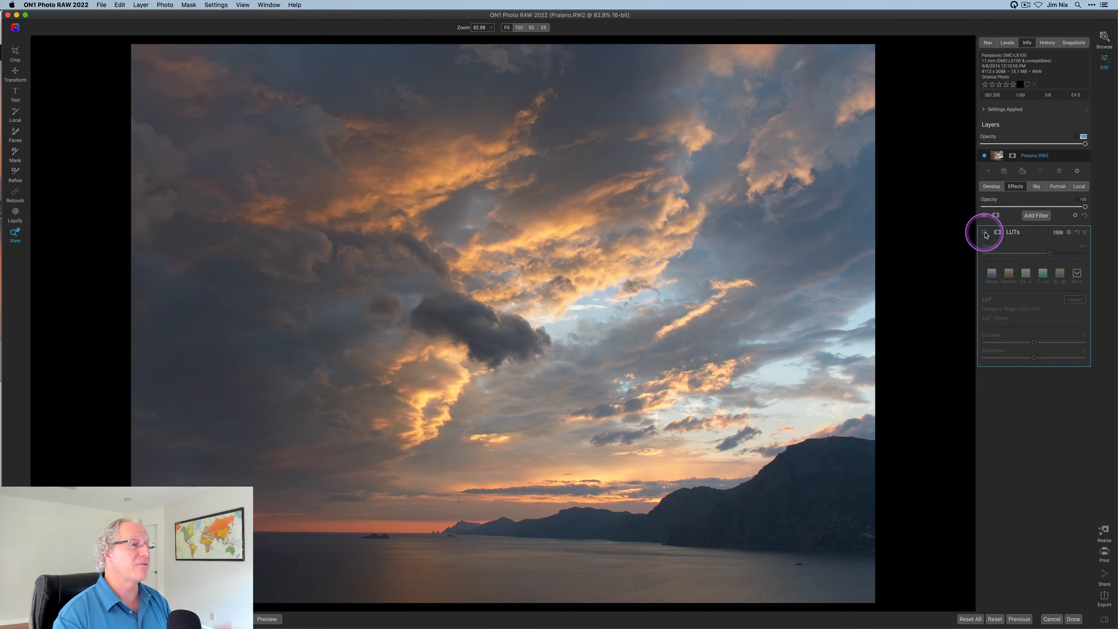
click(984, 233)
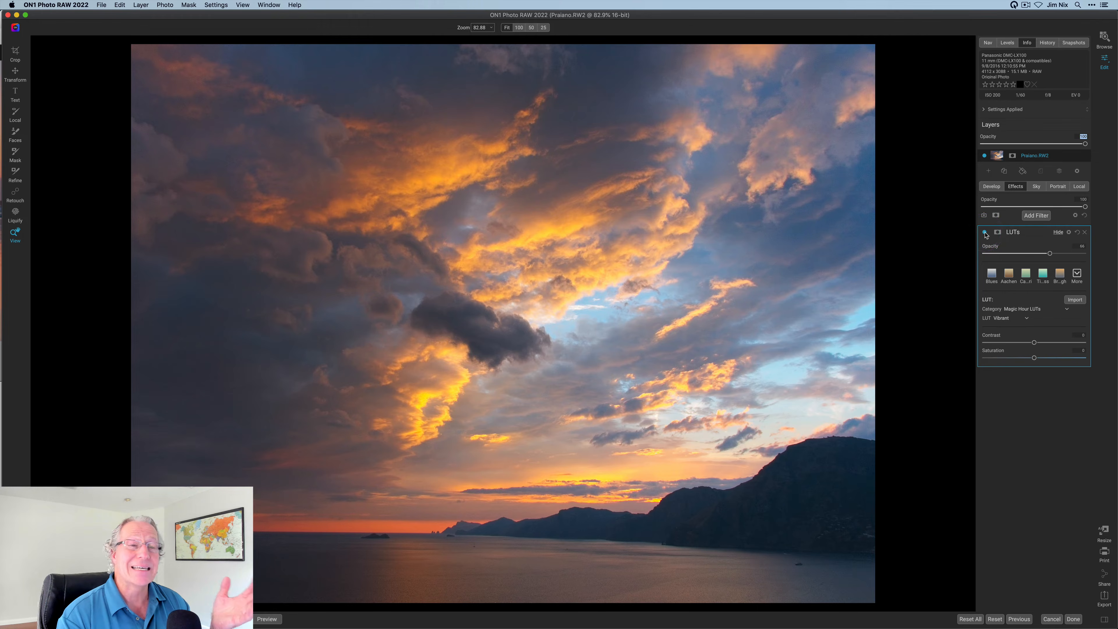
click(1050, 253)
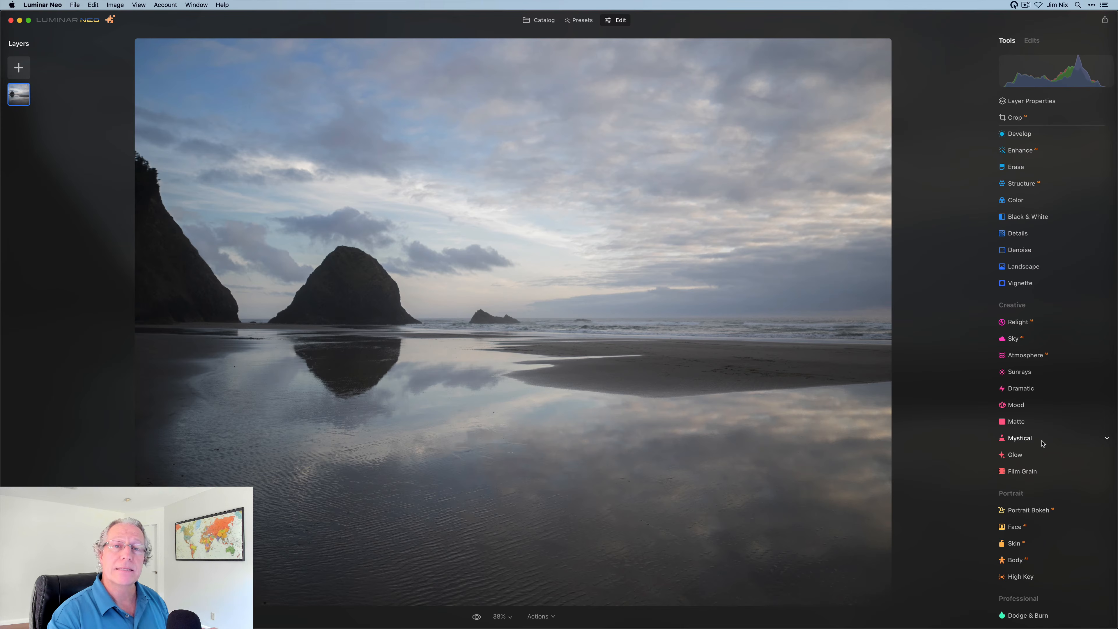
Open the Mood tool, choose the City Night LUT and drag its Amount to 100
click(1017, 406)
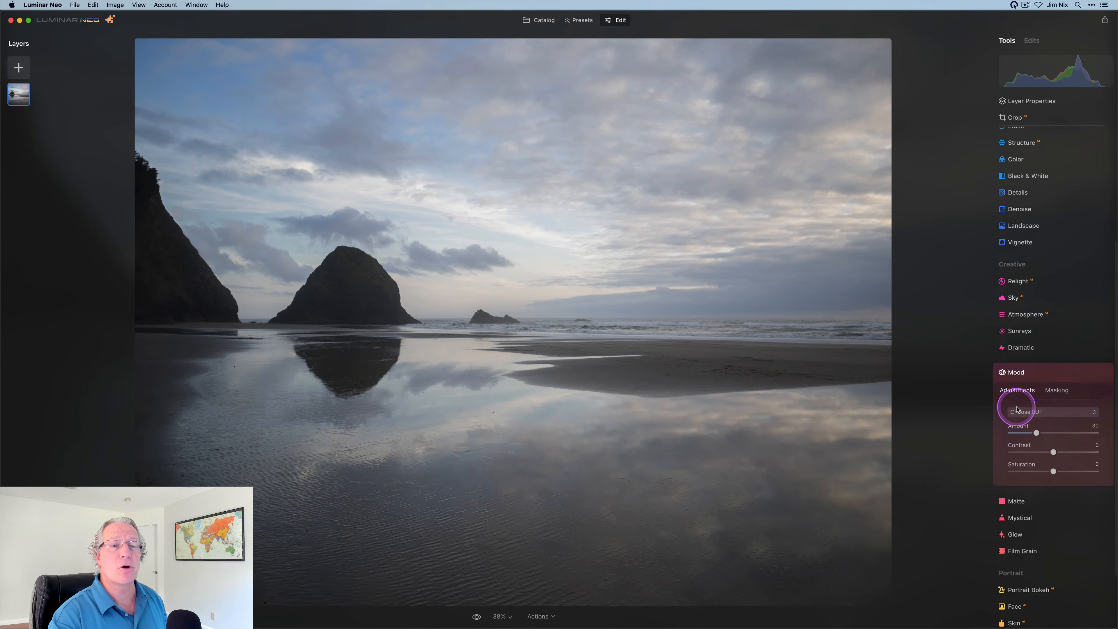
click(1029, 331)
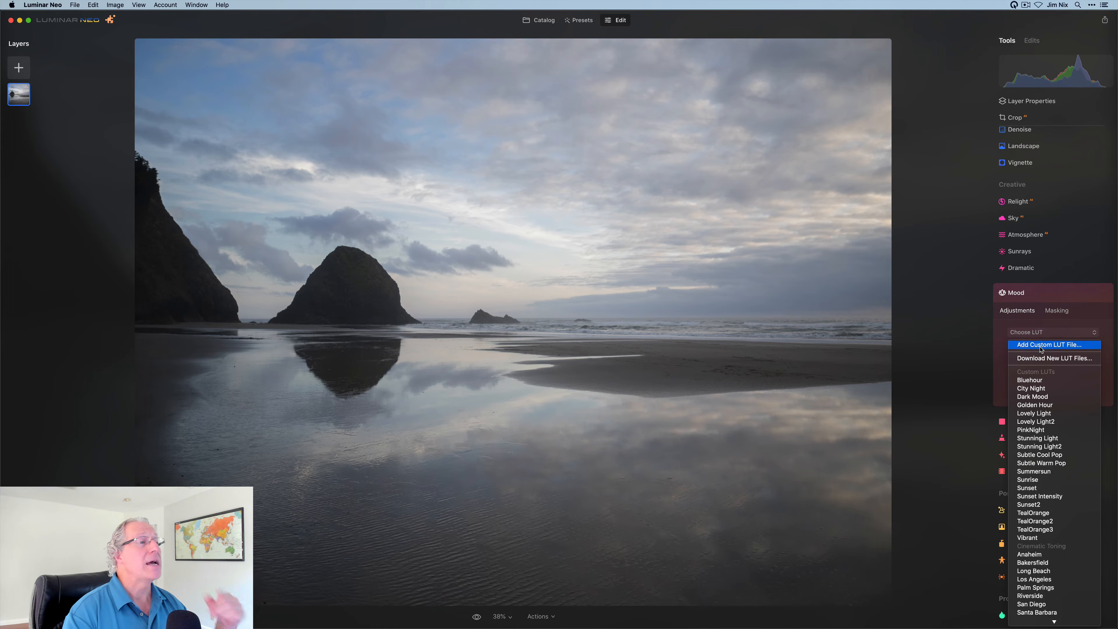
click(1038, 389)
drag(1035, 353, 1105, 352)
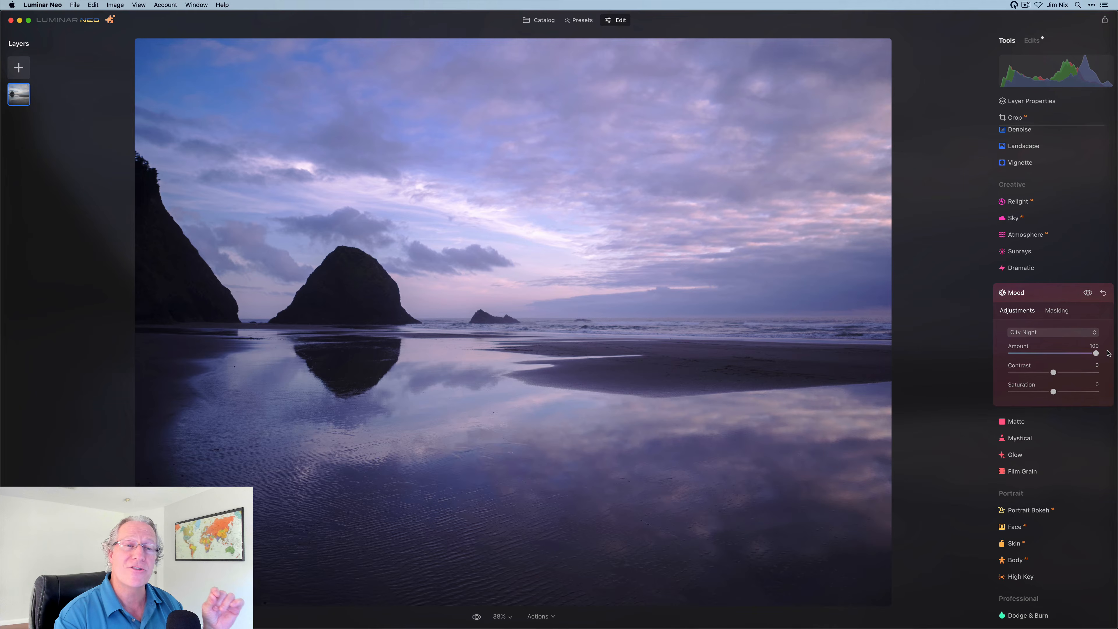
Try the Dark Mood and Golden Hour LUTs, raising Contrast to about 42 and Saturation to 47
click(1043, 331)
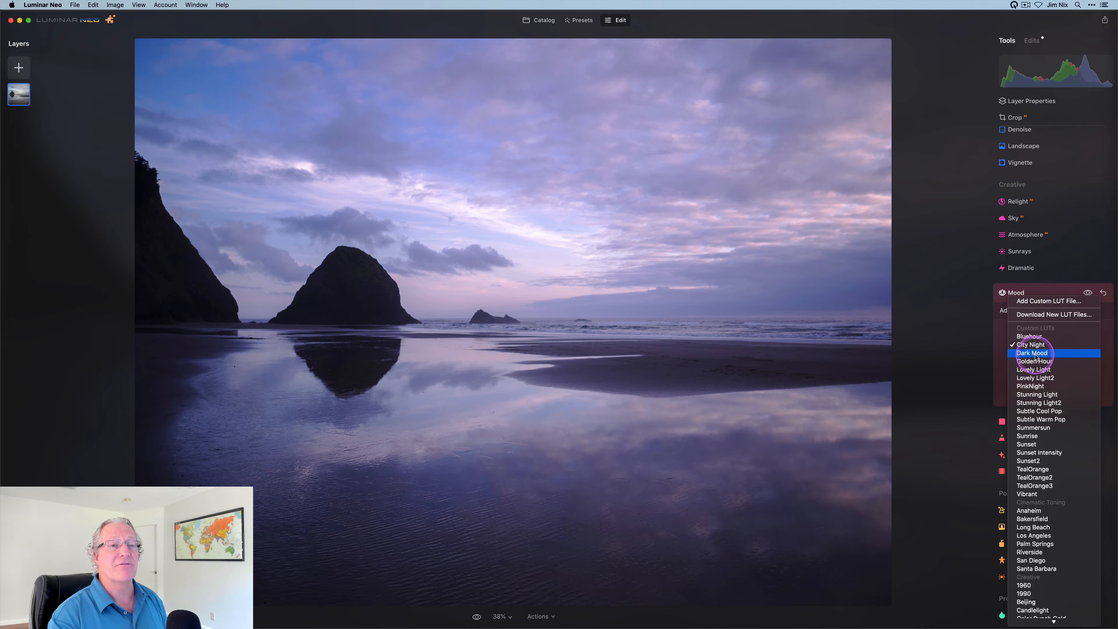
click(1036, 354)
click(1035, 334)
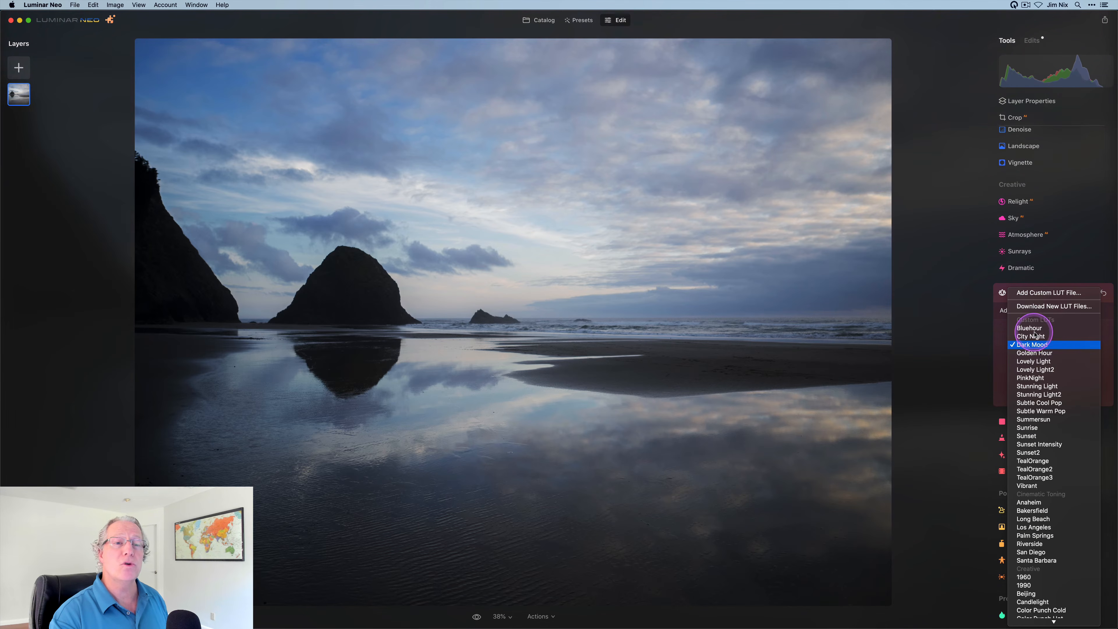
click(1035, 353)
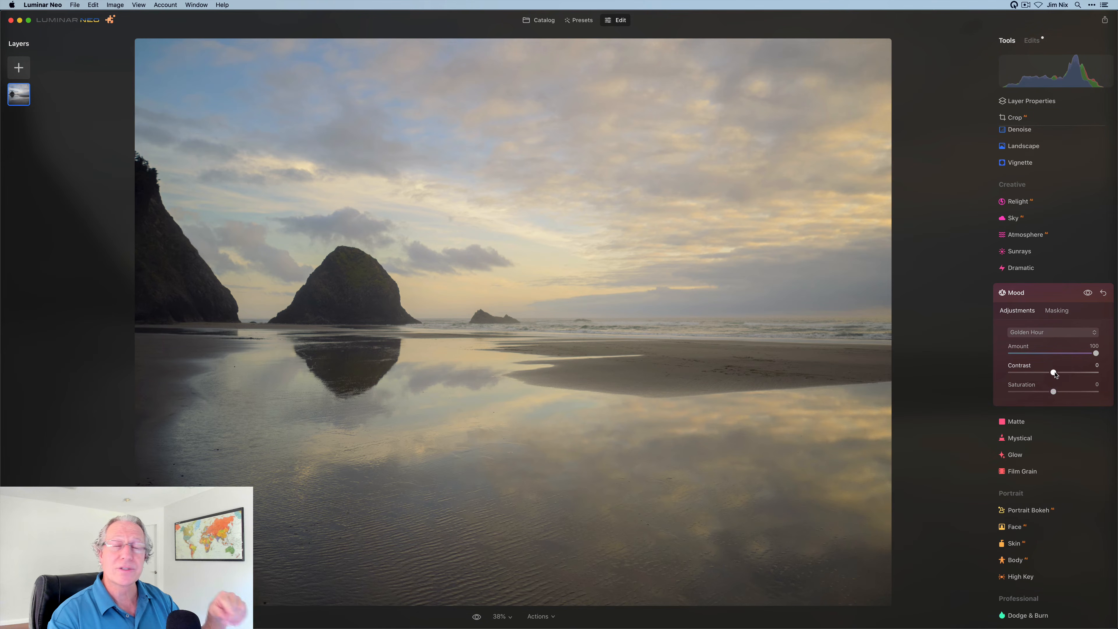
click(1060, 310)
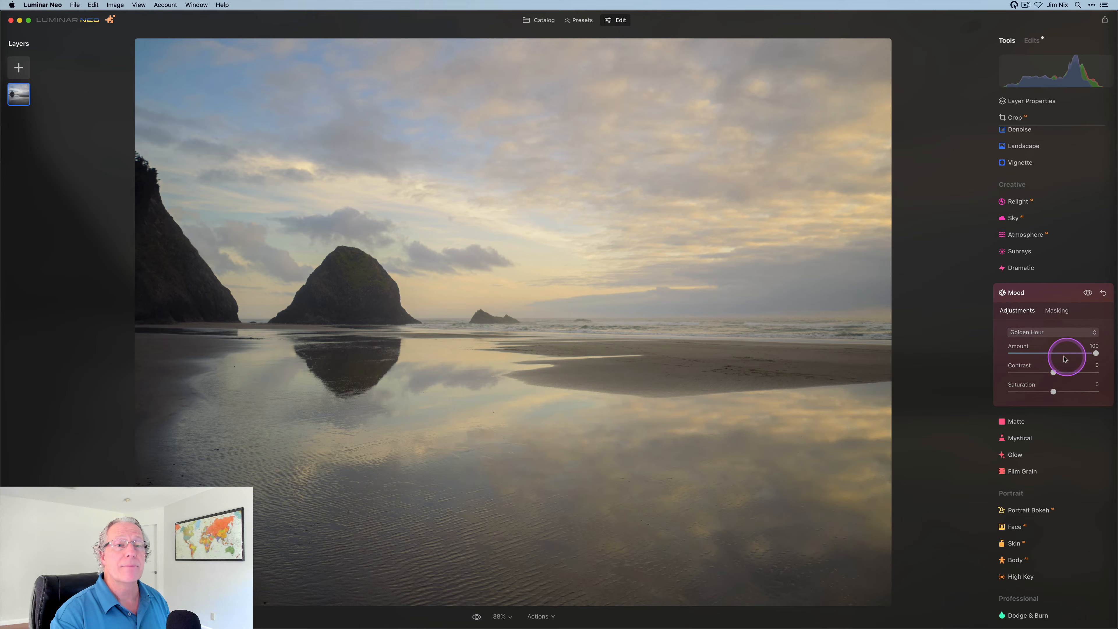
drag(1054, 372, 1072, 372)
drag(1054, 391, 1076, 373)
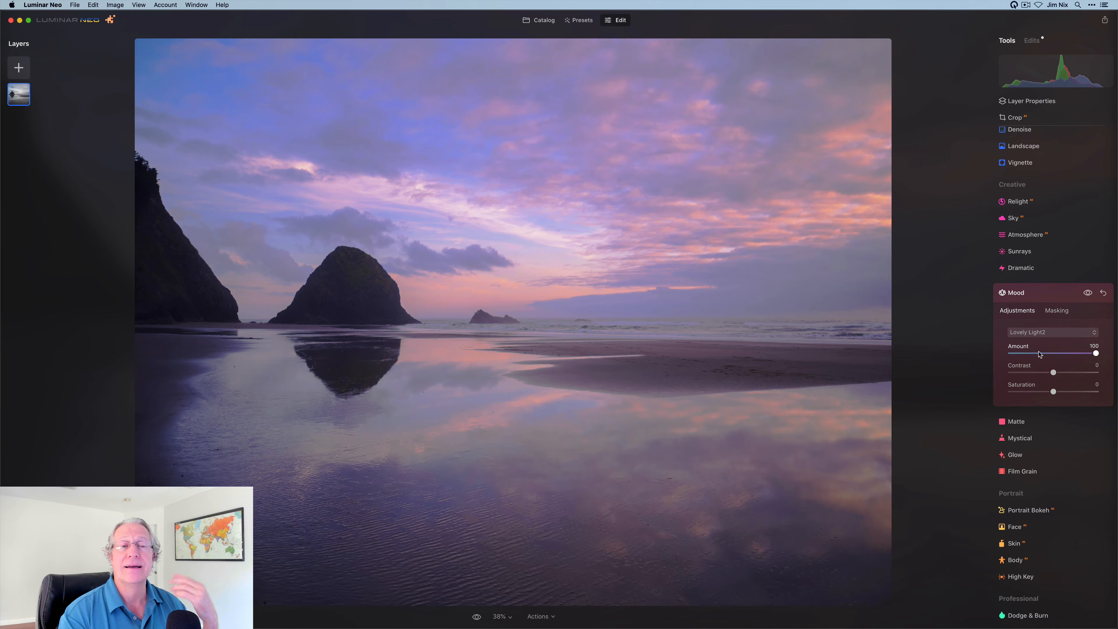
Switch the Mood LUT to Stunning Light2 and scroll to review the result
click(1039, 333)
click(1045, 355)
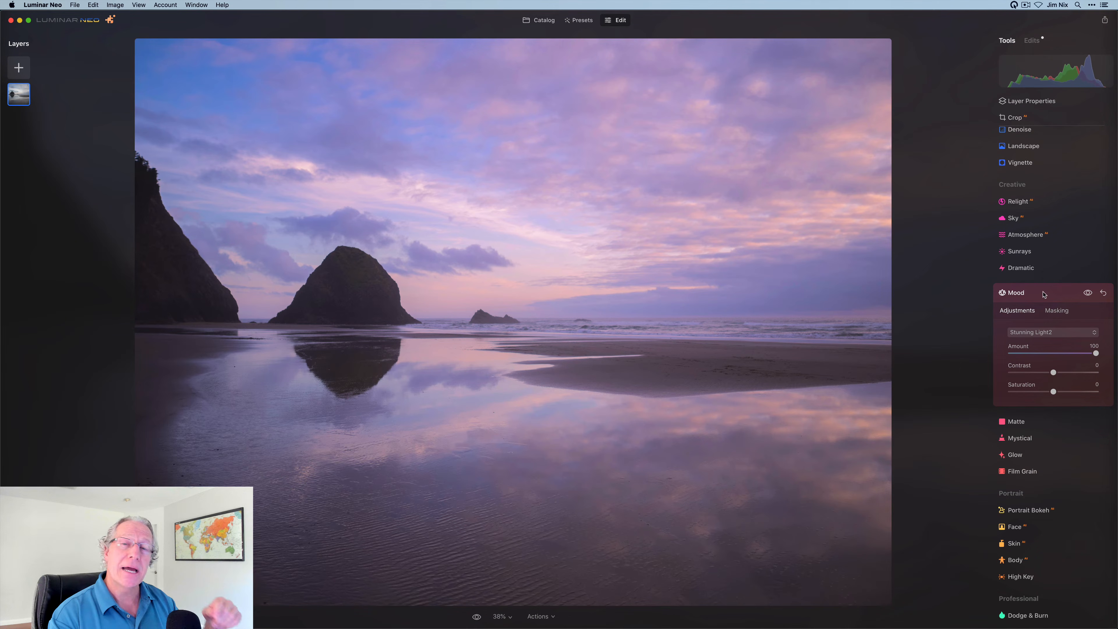
scroll(1044, 205, up, 1)
scroll(1037, 207, up, 5)
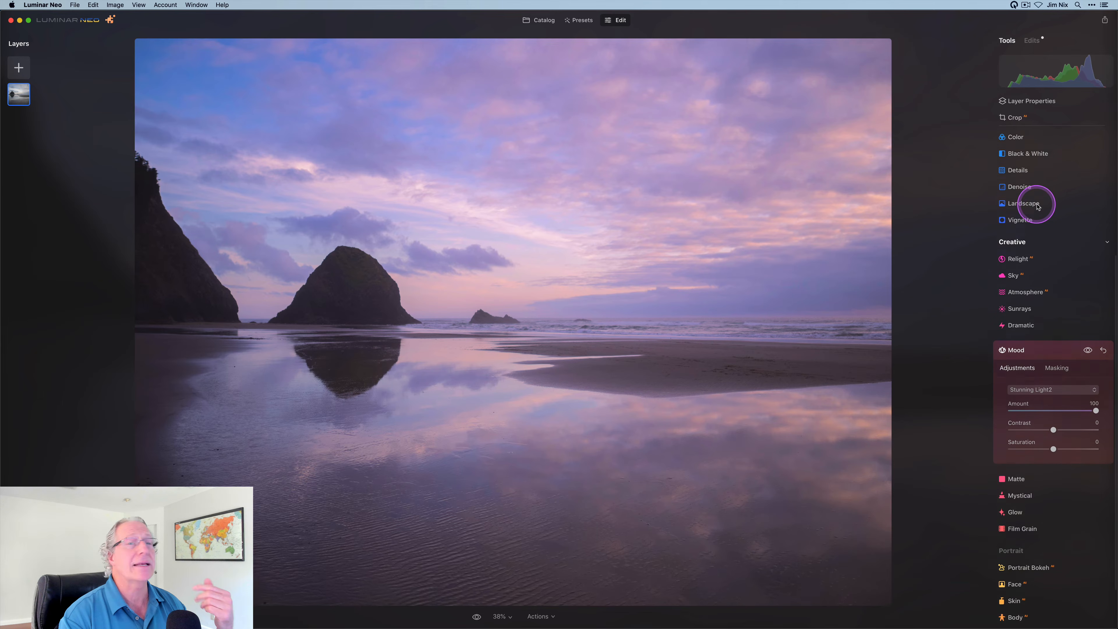
scroll(1031, 158, up, 5)
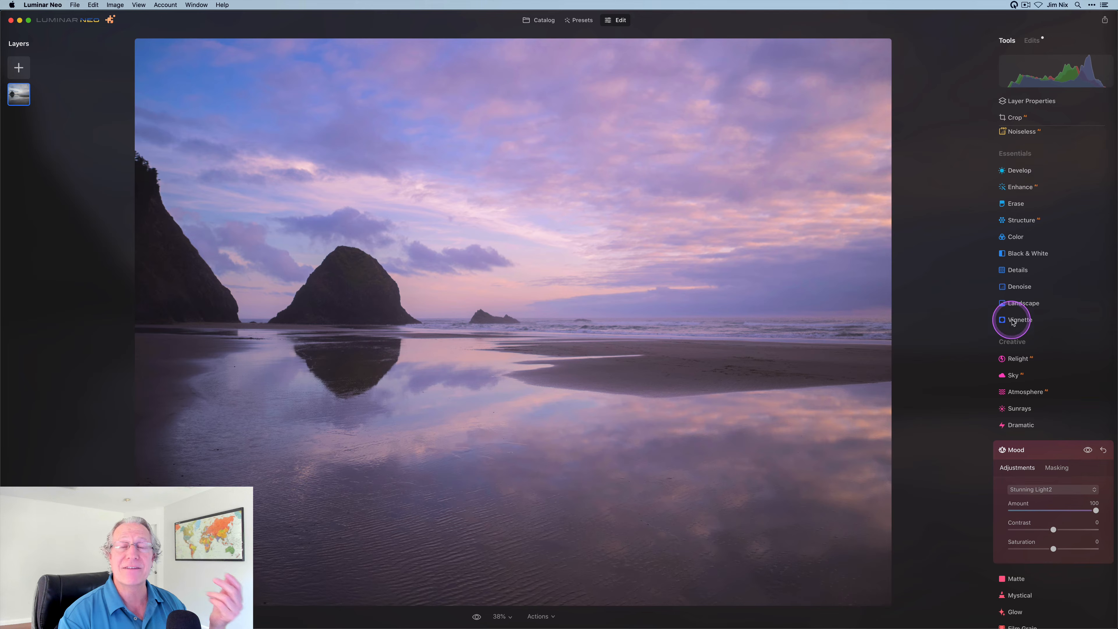
scroll(1008, 320, down, 7)
scroll(1013, 323, down, 4)
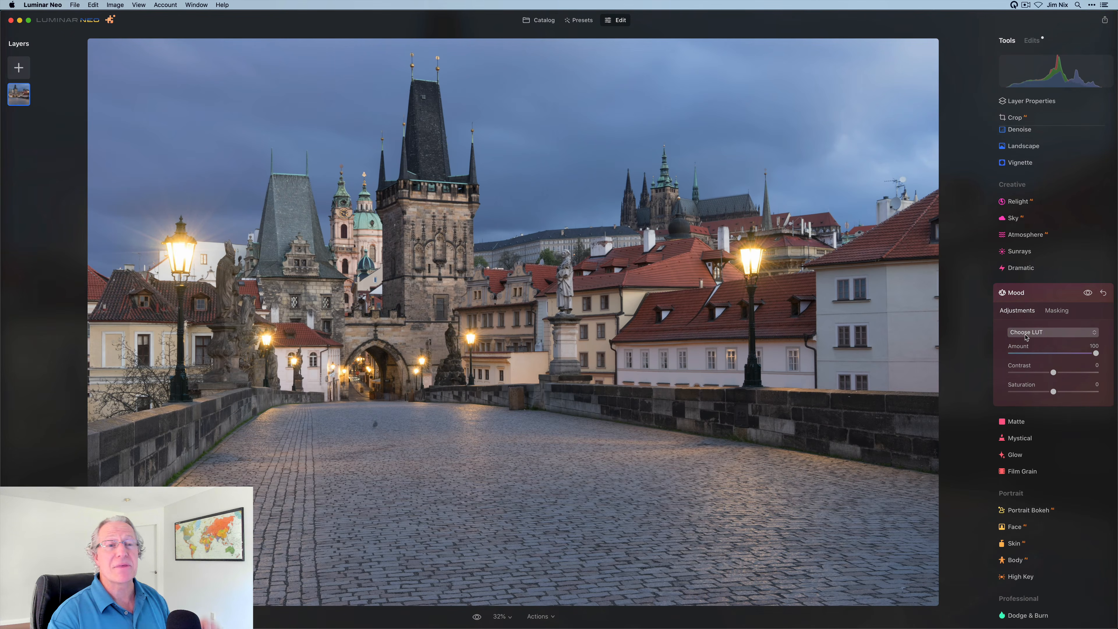
Try City Night, then apply Dark Mood and toggle the Mood effect off and on to compare
click(1026, 335)
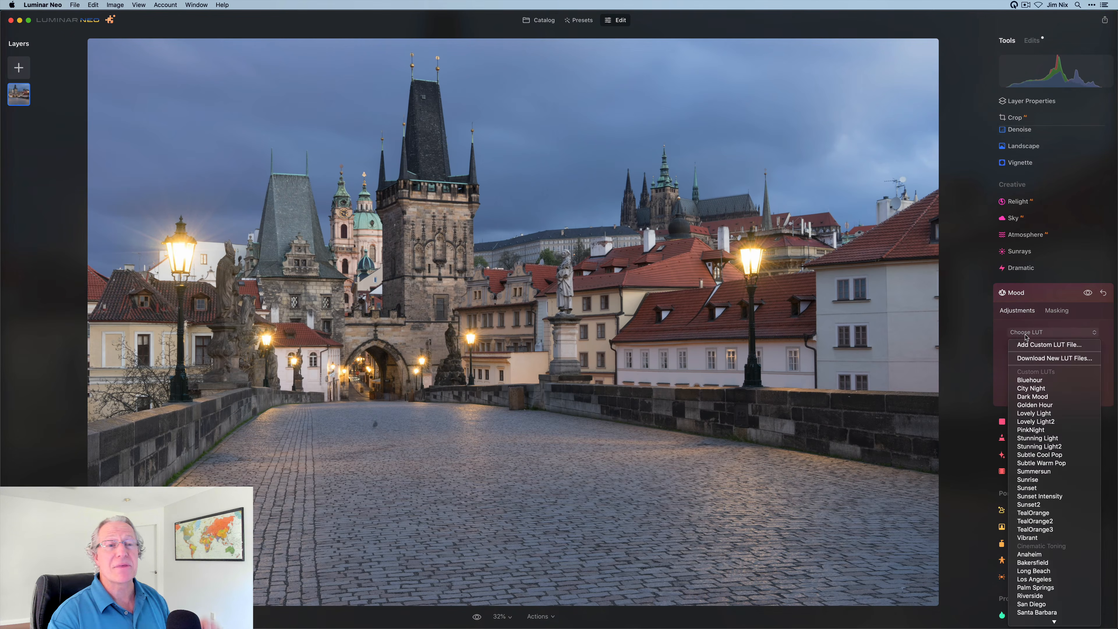
click(1032, 389)
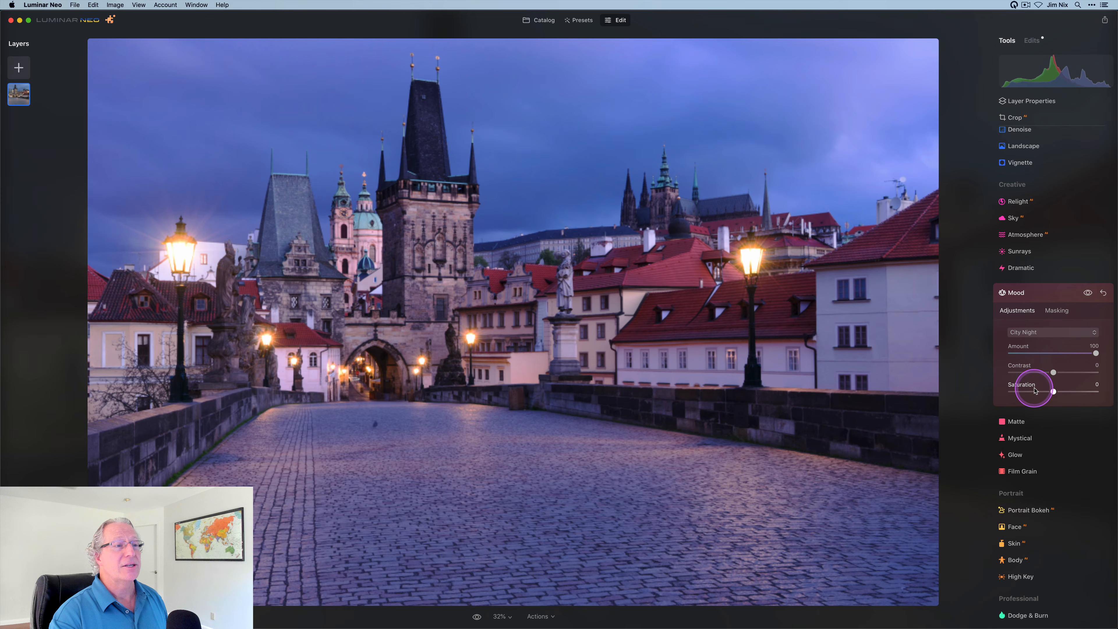
click(1061, 333)
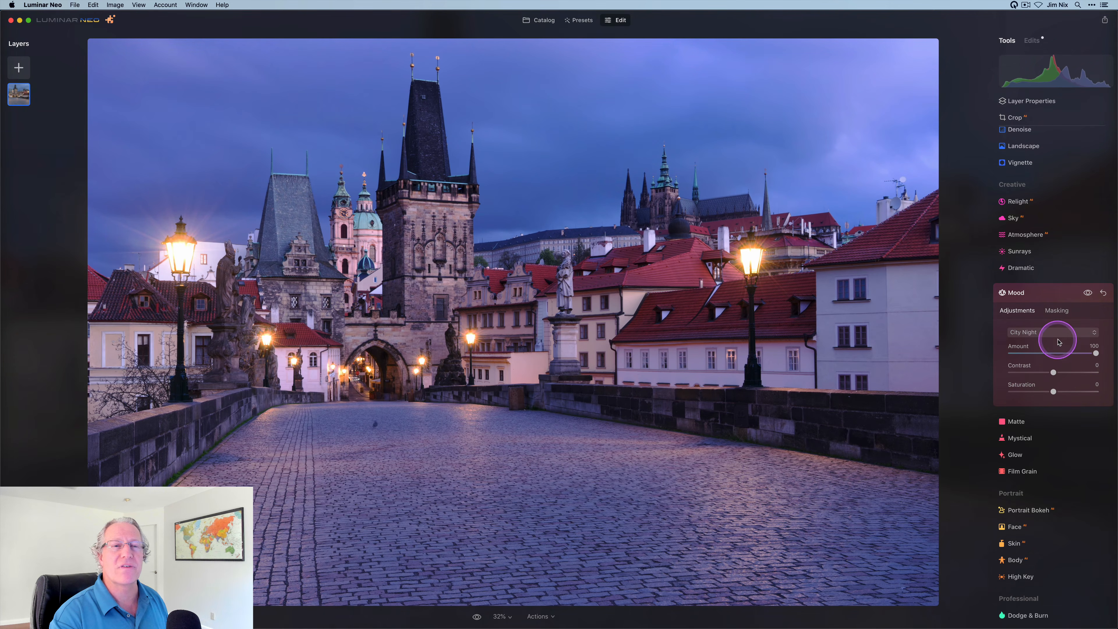
click(1062, 334)
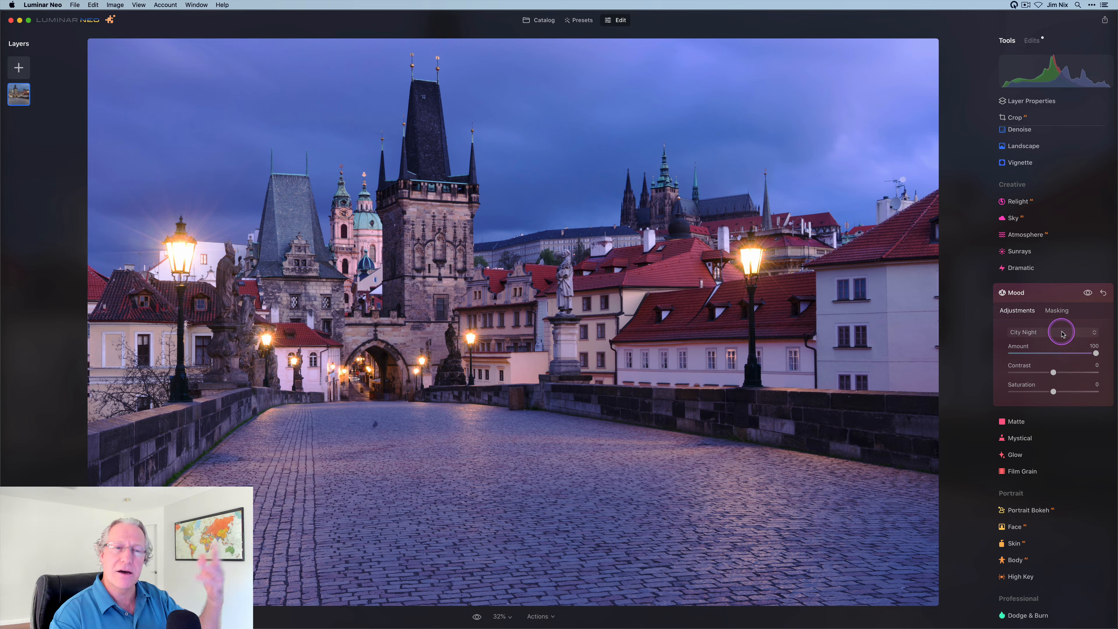
click(1049, 354)
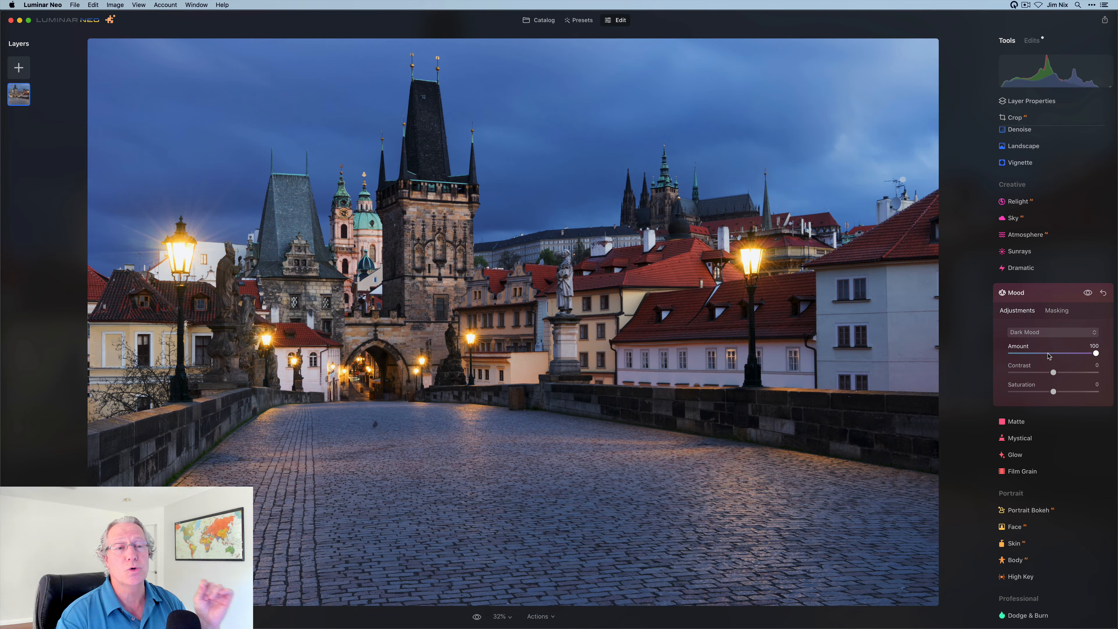
click(1087, 293)
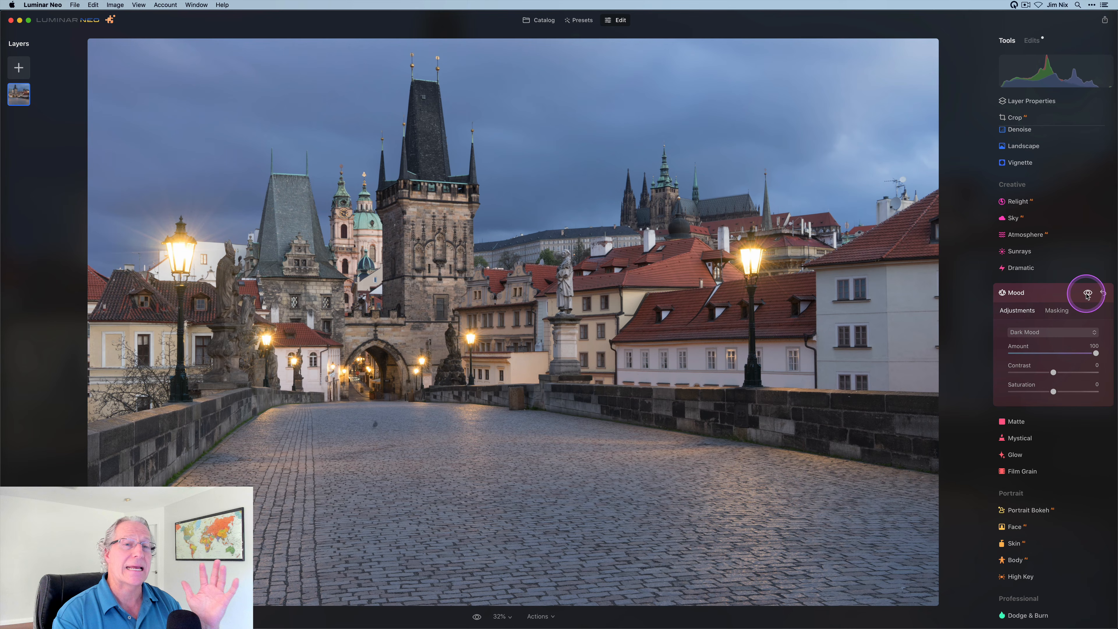
click(1087, 294)
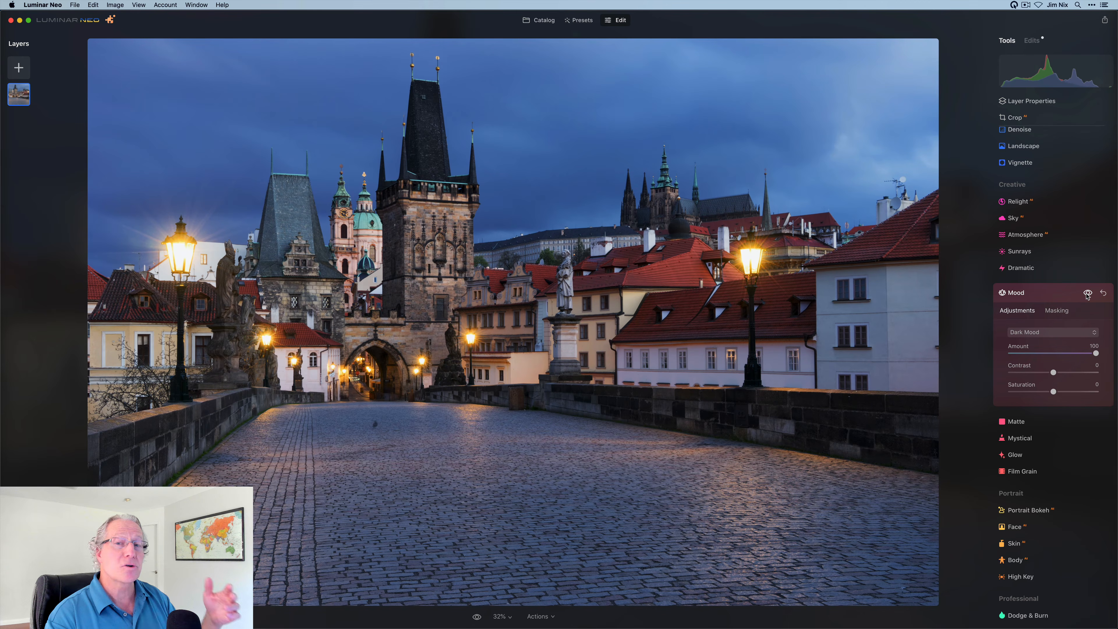